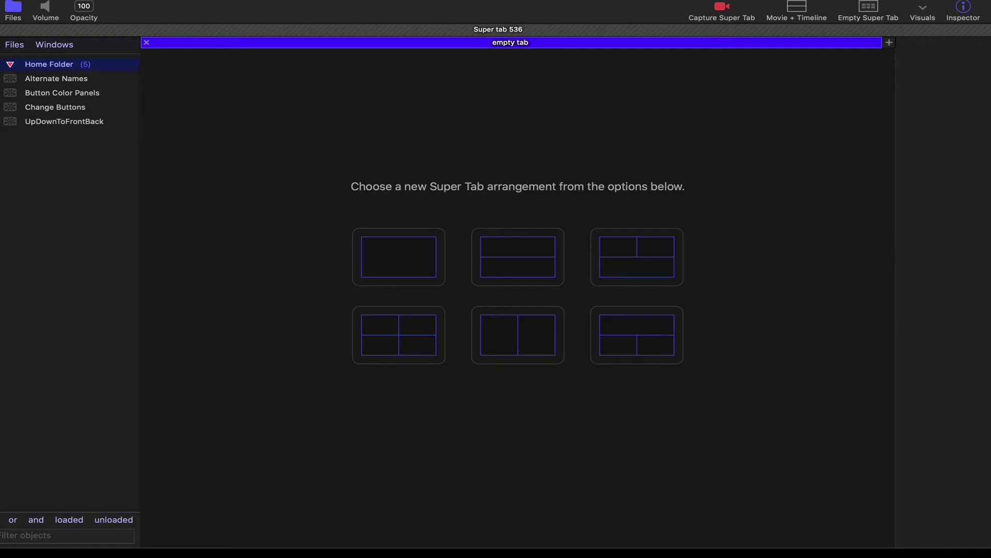
Step: Create a Movie and Timeline super tab and load the Tactical and 1H BTG videos as two angles
{"action": "left_click", "coordinate": [796, 10]}
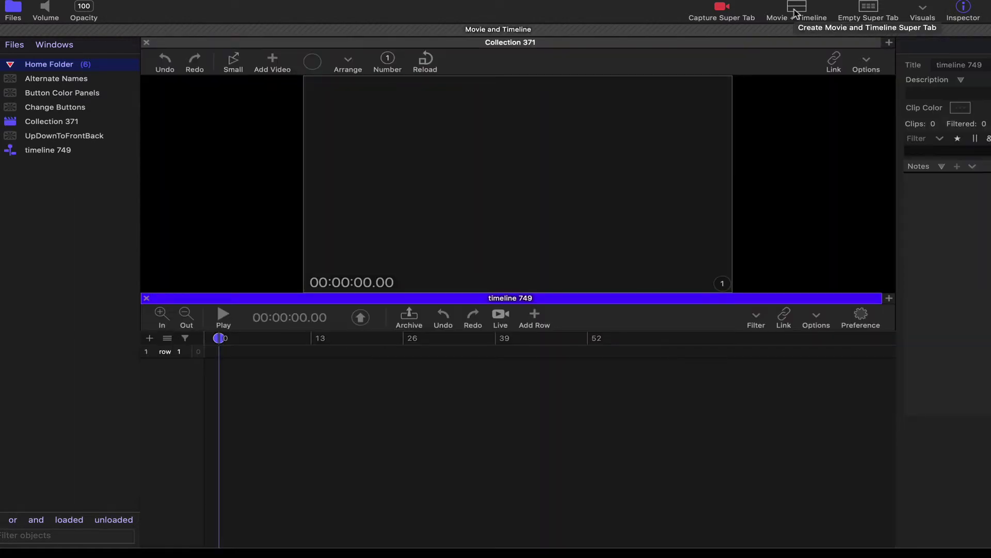
{"action": "left_click_drag", "start_coordinate": [990, 62], "coordinate": [572, 143]}
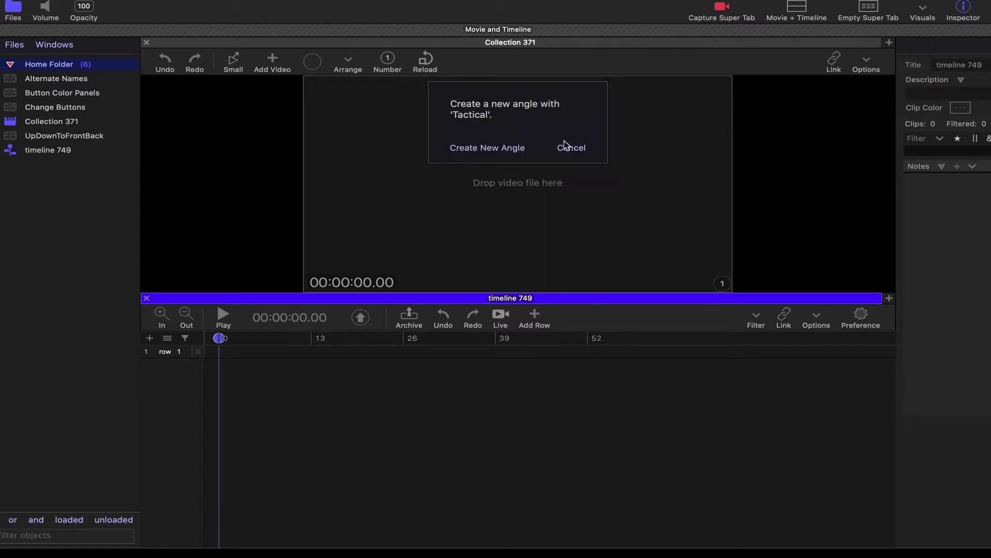
{"action": "left_click", "coordinate": [512, 148]}
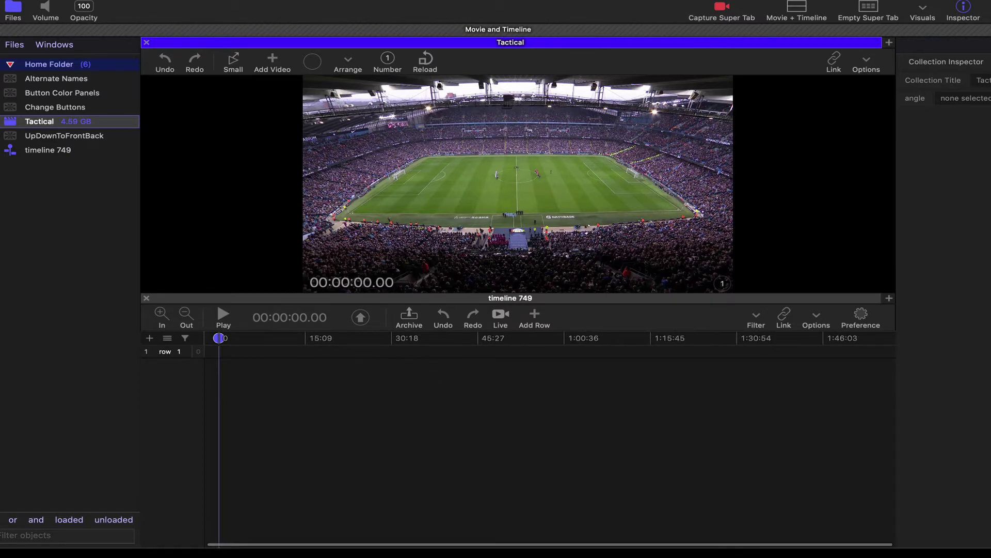
{"action": "left_click_drag", "start_coordinate": [989, 129], "coordinate": [774, 153]}
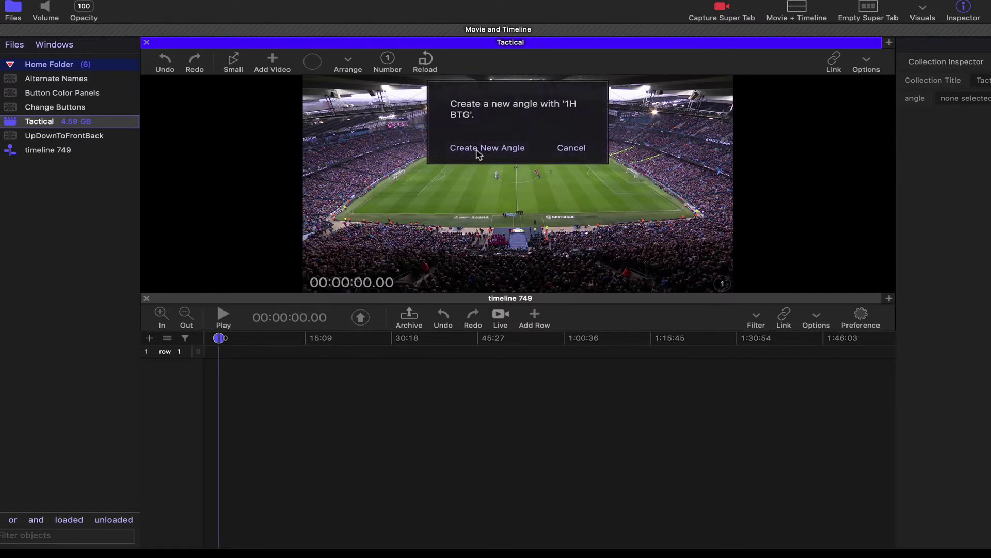
{"action": "left_click", "coordinate": [473, 151]}
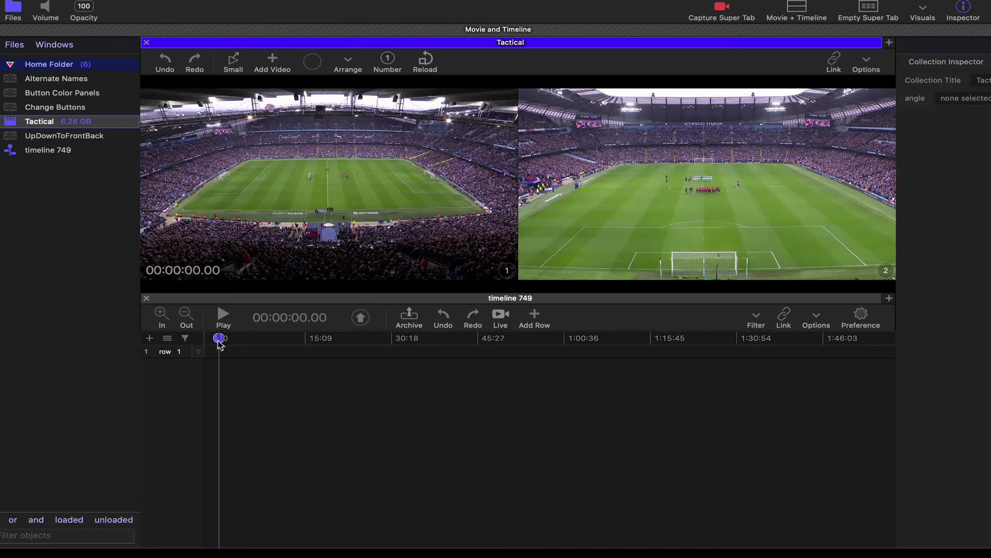
Step: Cue both angles to the kick-off at 00:01:01.64 and magnify the centre circle in each view
{"action": "left_click", "coordinate": [225, 340]}
{"action": "left_click_drag", "start_coordinate": [225, 341], "coordinate": [226, 342]}
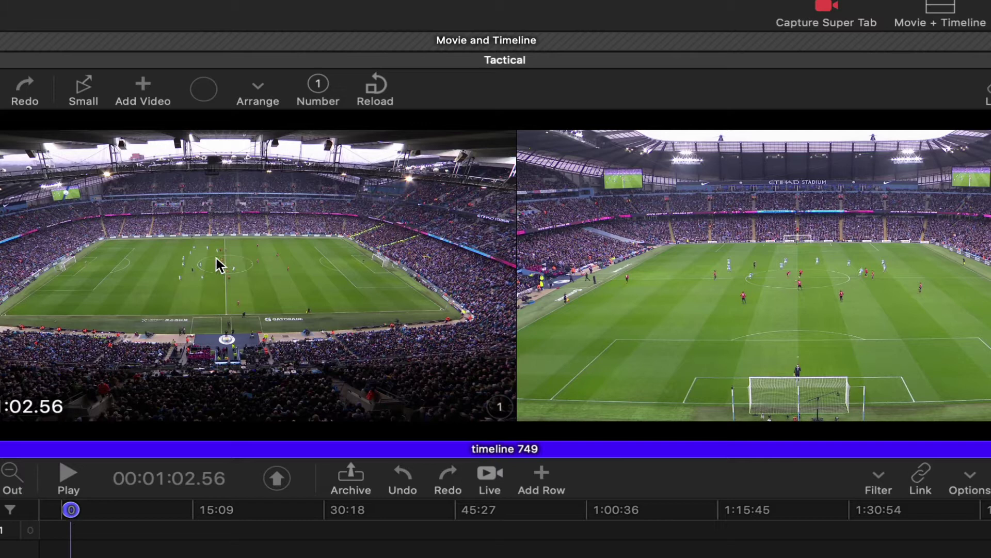
{"action": "scroll", "coordinate": [215, 256], "scroll_direction": "up", "scroll_amount": 5}
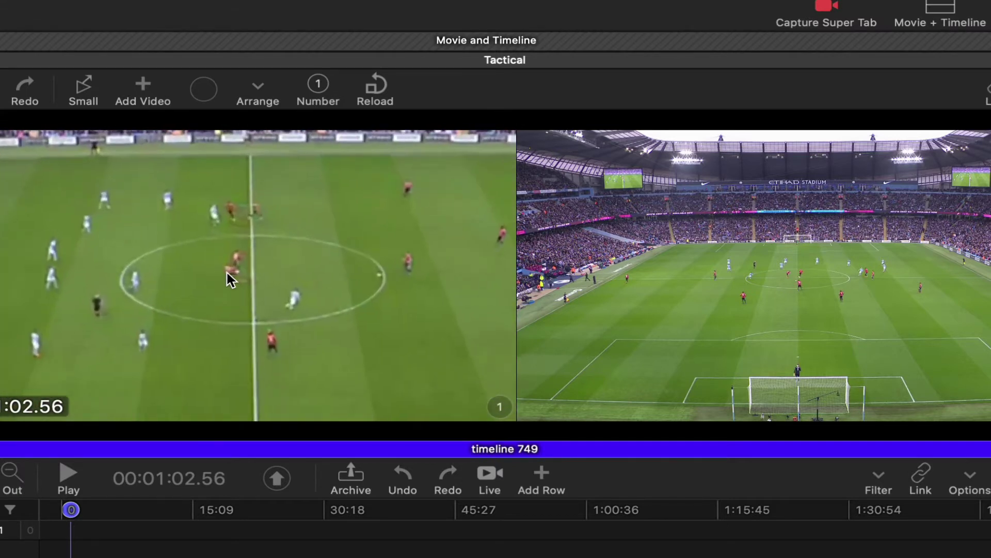
{"action": "key", "text": "Left"}
{"action": "key", "text": "Left"}
{"action": "key", "text": "Left"}
{"action": "key", "text": "Left"}
{"action": "key", "text": "Left"}
{"action": "key", "text": "Left"}
{"action": "key", "text": "Left"}
{"action": "key", "text": "Left"}
{"action": "key", "text": "Left"}
{"action": "key", "text": "Left"}
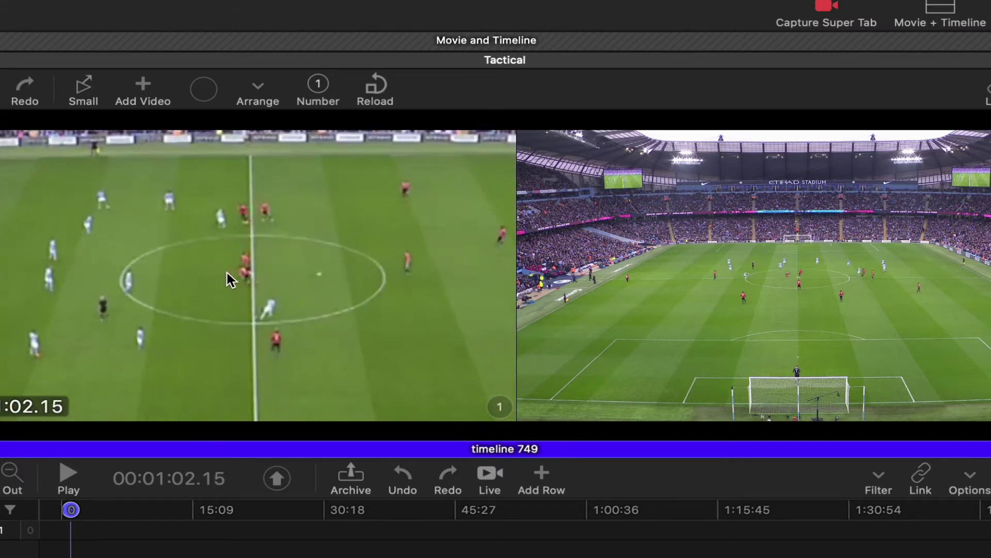
{"action": "key", "text": "Left"}
{"action": "key", "text": "Left"}
{"action": "key", "text": "Left"}
{"action": "key", "text": "Left"}
{"action": "key", "text": "Left"}
{"action": "key", "text": "Left"}
{"action": "key", "text": "Left"}
{"action": "key", "text": "Left"}
{"action": "key", "text": "Left"}
{"action": "key", "text": "Left"}
{"action": "key", "text": "Left"}
{"action": "key", "text": "Left"}
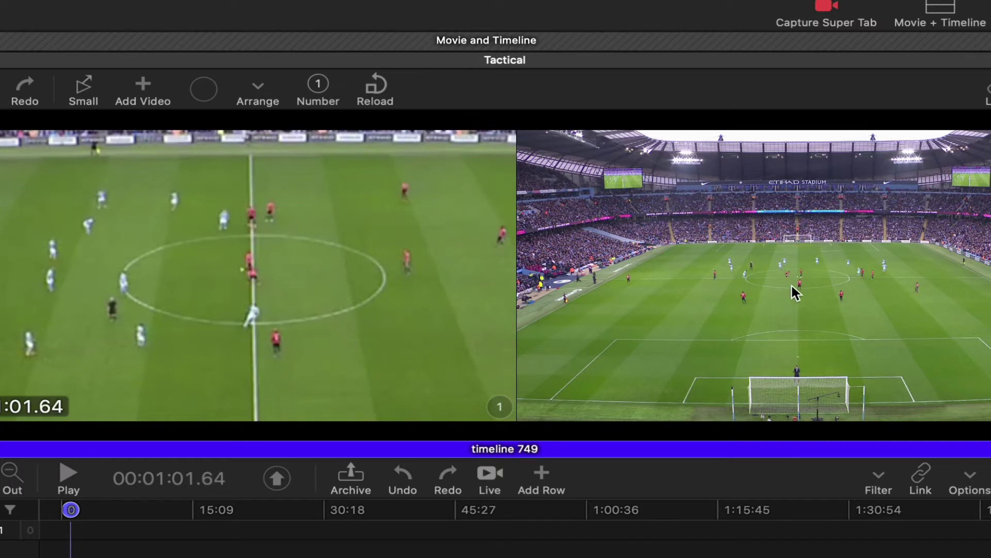
{"action": "scroll", "coordinate": [811, 272], "scroll_direction": "up", "scroll_amount": 5}
{"action": "scroll", "coordinate": [803, 277], "scroll_direction": "up", "scroll_amount": 3}
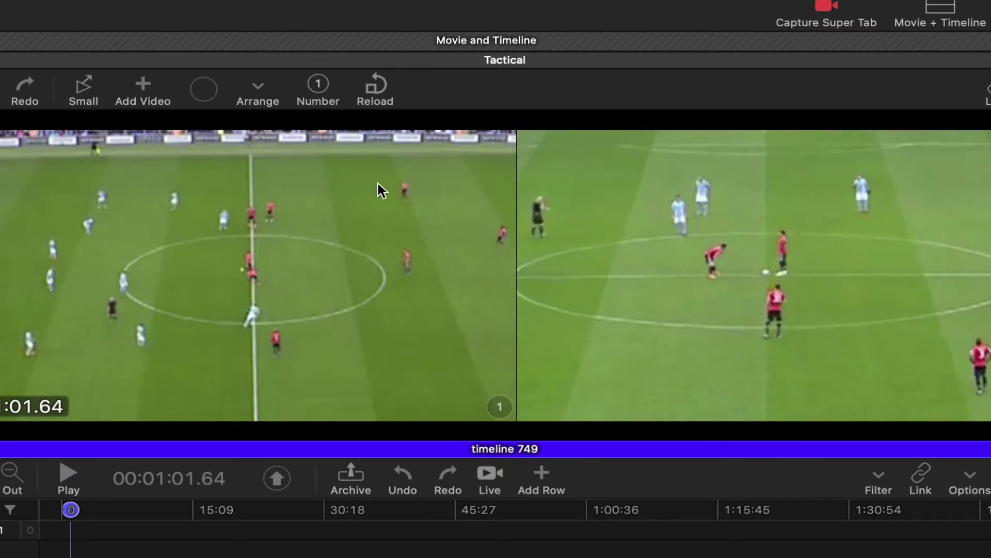
Step: Set the start time offset of the 1H BTG angle to -0.56 to match the Tactical kick-off, and finish the offset adjustment
{"action": "left_click", "coordinate": [258, 88]}
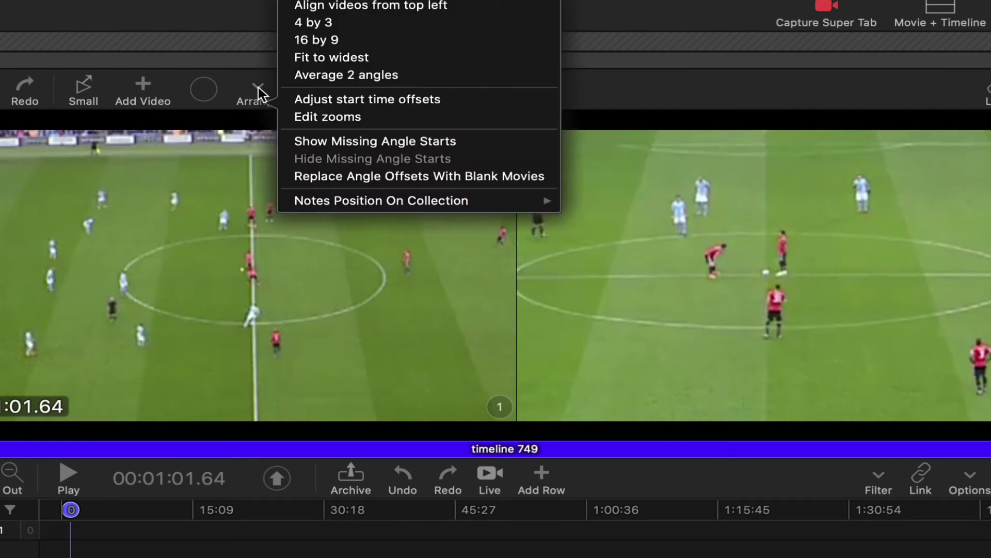
{"action": "left_click", "coordinate": [352, 103]}
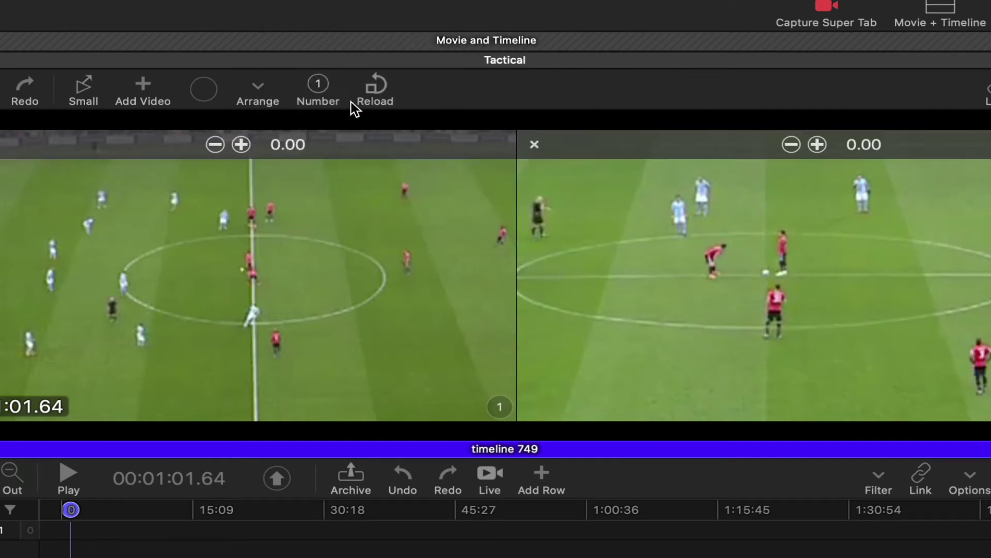
{"action": "left_click", "coordinate": [790, 144]}
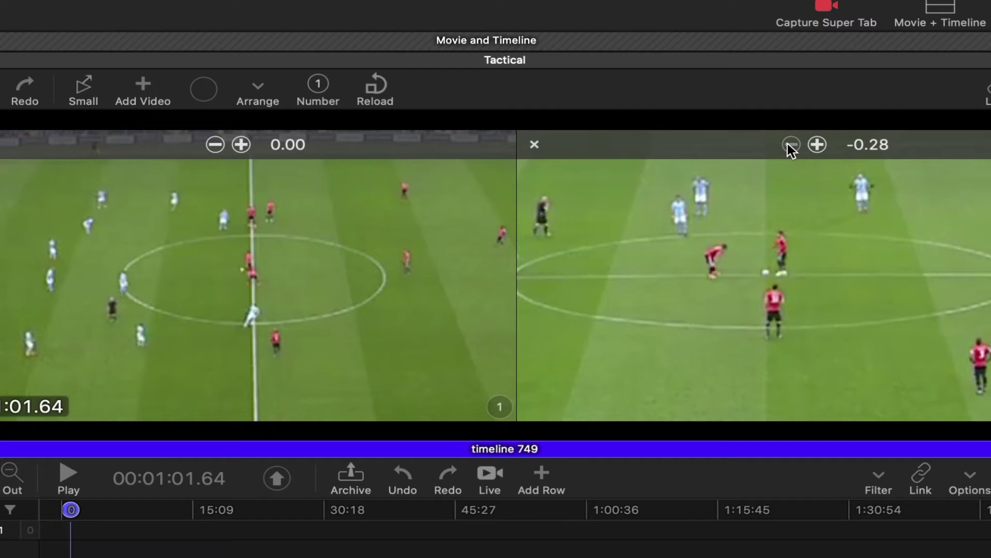
{"action": "left_click", "coordinate": [788, 144]}
{"action": "left_click", "coordinate": [788, 145]}
{"action": "left_click_drag", "start_coordinate": [788, 144], "coordinate": [788, 143]}
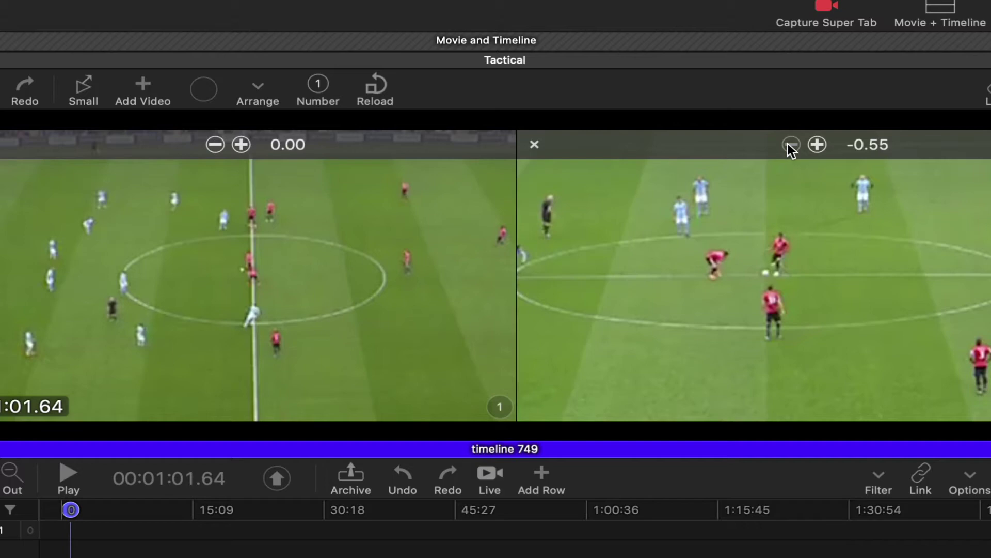
{"action": "left_click", "coordinate": [788, 145]}
{"action": "left_click", "coordinate": [788, 145]}
{"action": "left_click", "coordinate": [788, 145]}
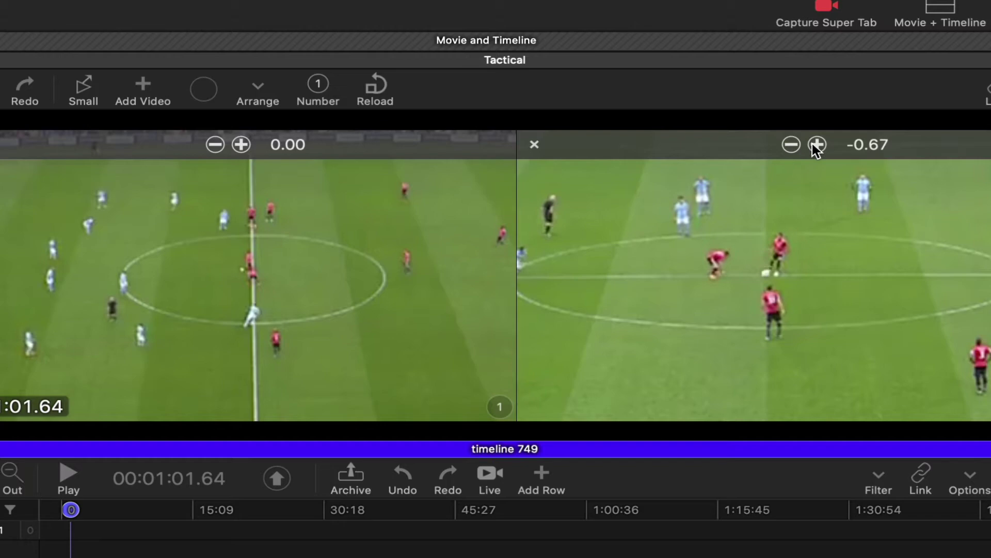
{"action": "left_click", "coordinate": [814, 144]}
{"action": "left_click", "coordinate": [813, 145]}
{"action": "left_click", "coordinate": [797, 144]}
{"action": "left_click", "coordinate": [797, 145]}
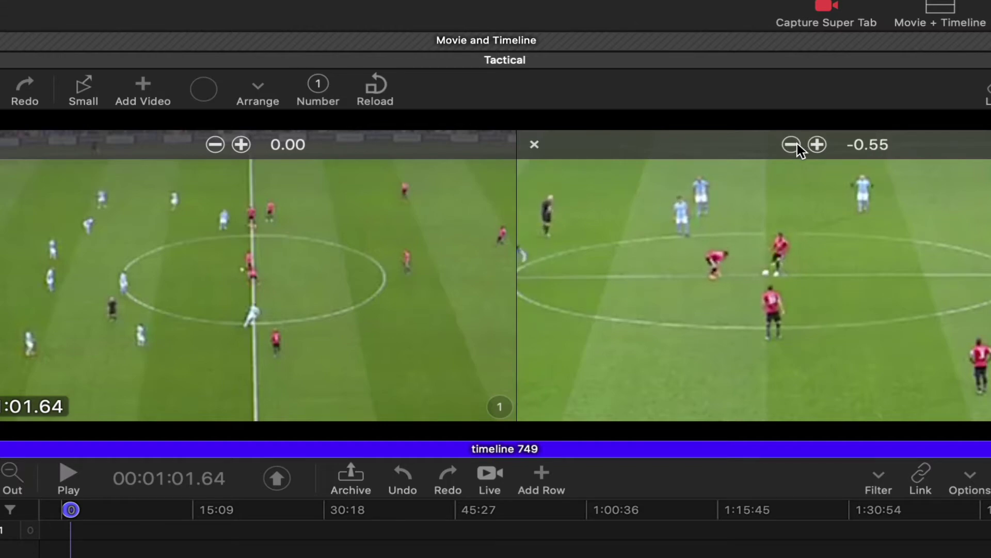
{"action": "left_click", "coordinate": [797, 145]}
{"action": "left_click", "coordinate": [797, 145]}
{"action": "left_click", "coordinate": [814, 143]}
{"action": "left_click", "coordinate": [813, 144]}
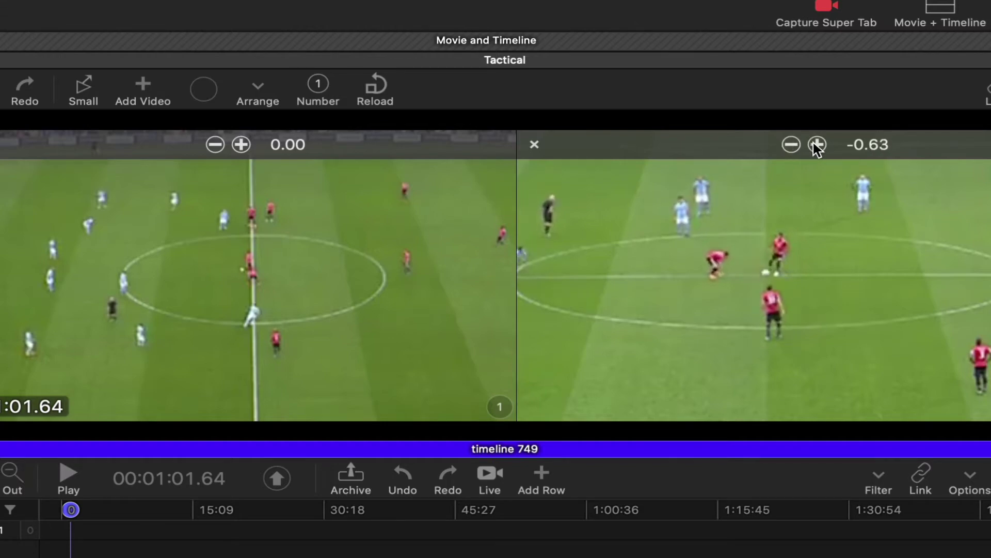
{"action": "left_click", "coordinate": [813, 144]}
{"action": "left_click", "coordinate": [815, 144]}
{"action": "left_click", "coordinate": [815, 144]}
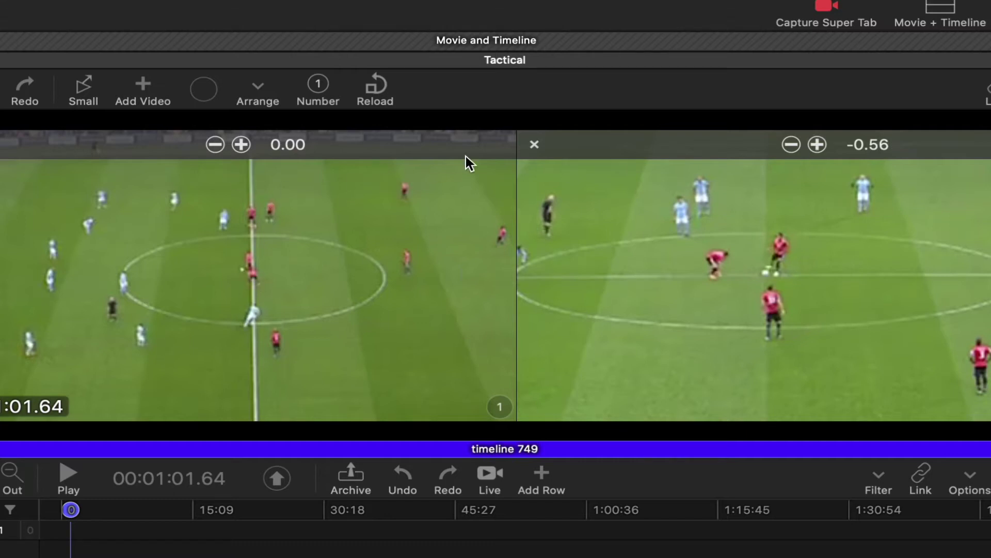
{"action": "left_click", "coordinate": [535, 145]}
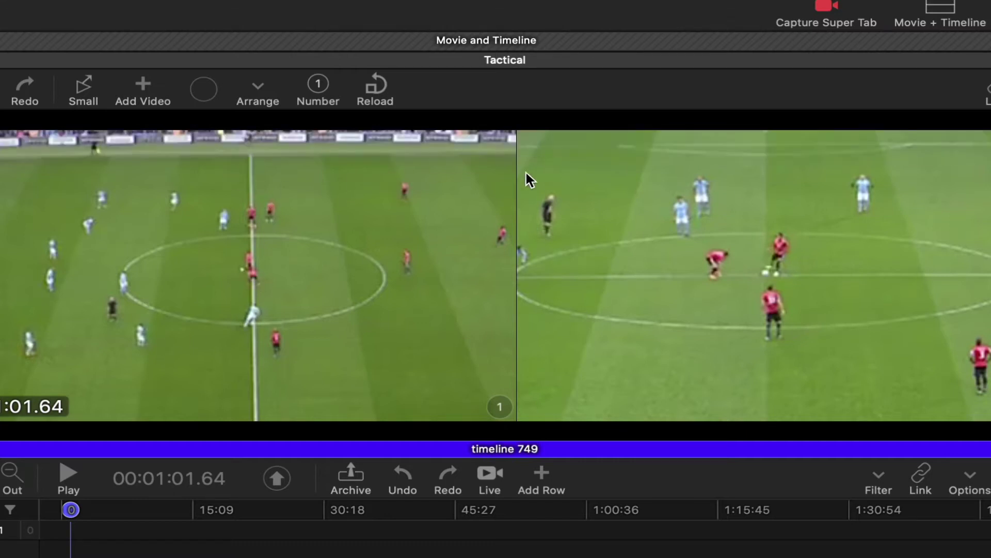
Step: Mark a first-half clip on row 1 from kick-off to about 00:46:49 and link the timeline to the Tactical movie
{"action": "left_click", "coordinate": [76, 528]}
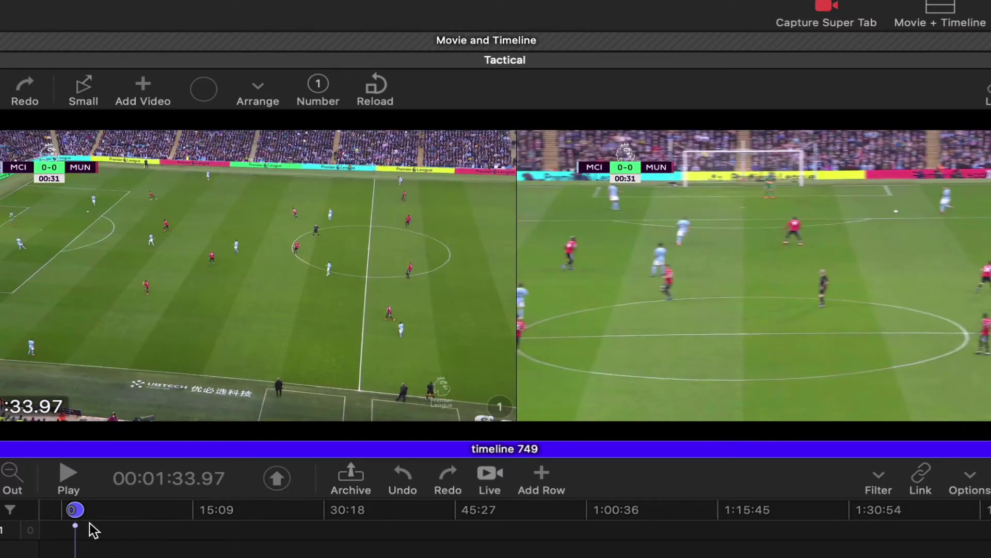
{"action": "left_click", "coordinate": [76, 510]}
{"action": "left_click_drag", "start_coordinate": [77, 510], "coordinate": [71, 520]}
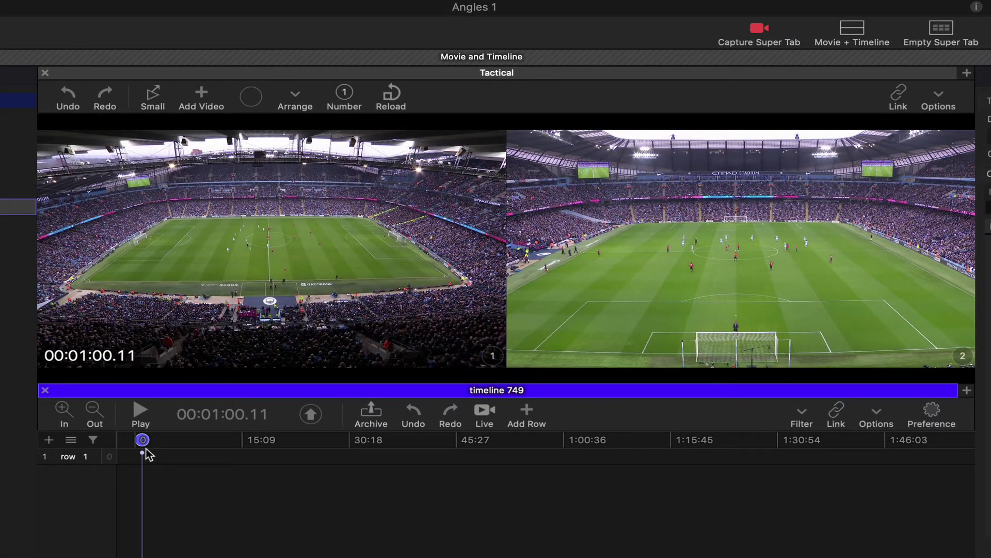
{"action": "left_click_drag", "start_coordinate": [146, 450], "coordinate": [466, 467]}
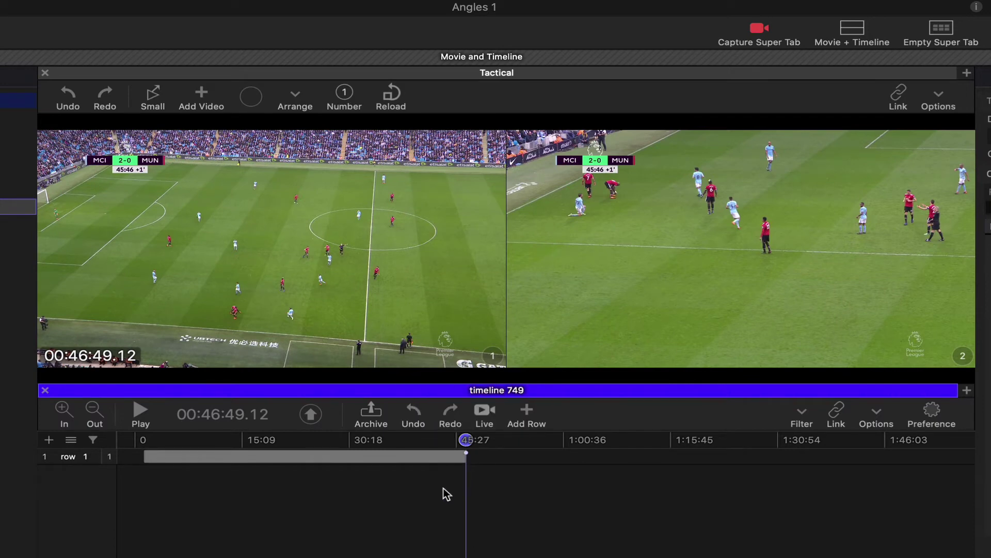
{"action": "left_click", "coordinate": [437, 491]}
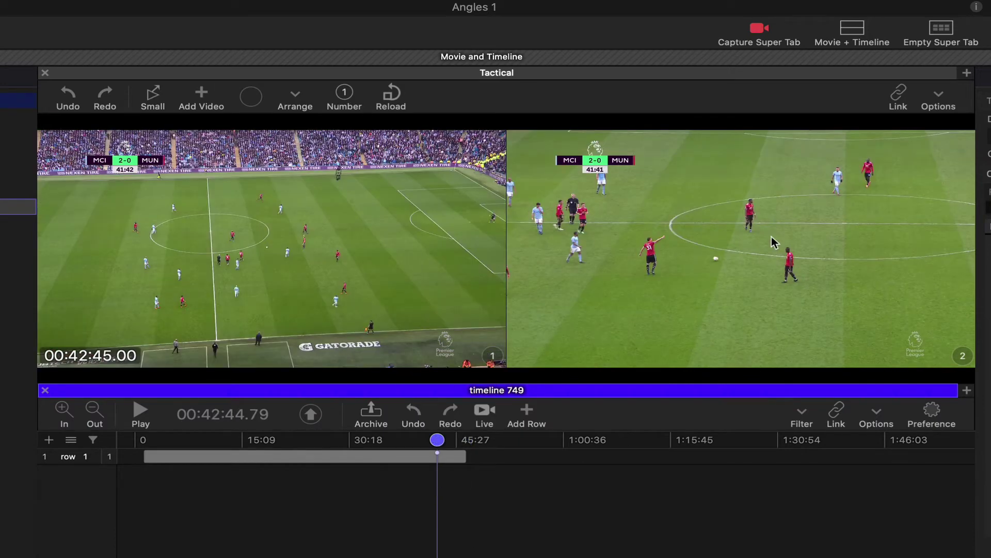
{"action": "left_click", "coordinate": [836, 413]}
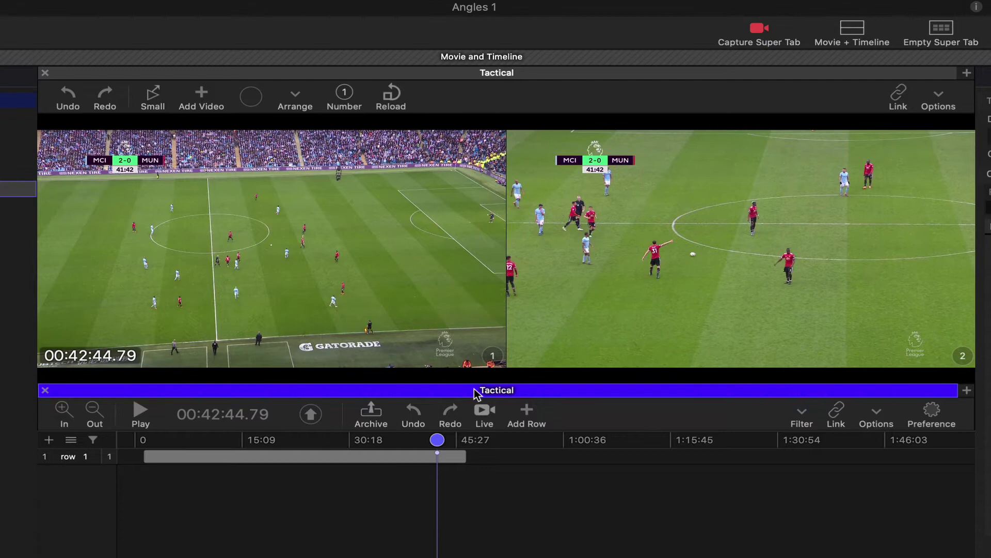
Step: Create a second Movie and Timeline super tab, title its collection 1H, and link its timeline to that collection
{"action": "left_click", "coordinate": [859, 36]}
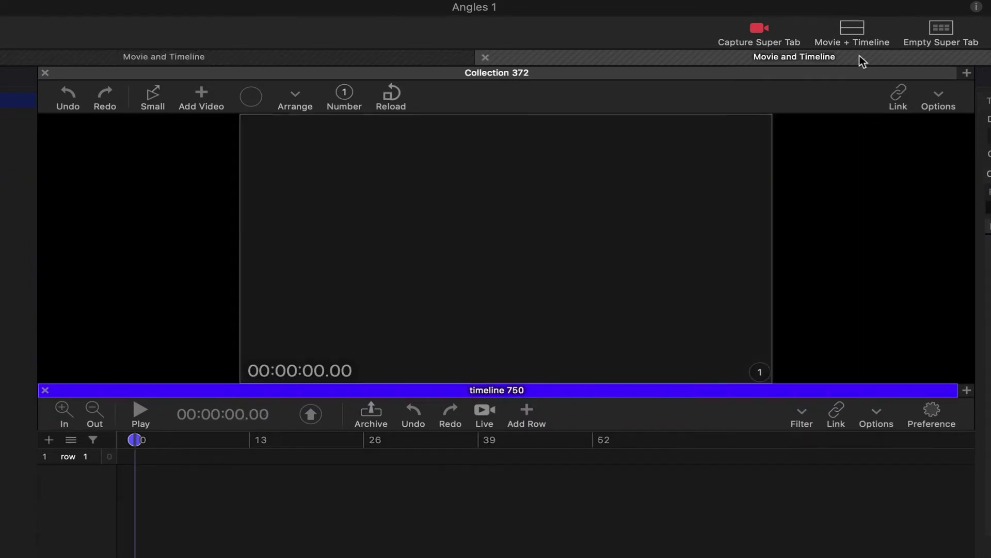
{"action": "left_click_drag", "start_coordinate": [973, 168], "coordinate": [883, 168]}
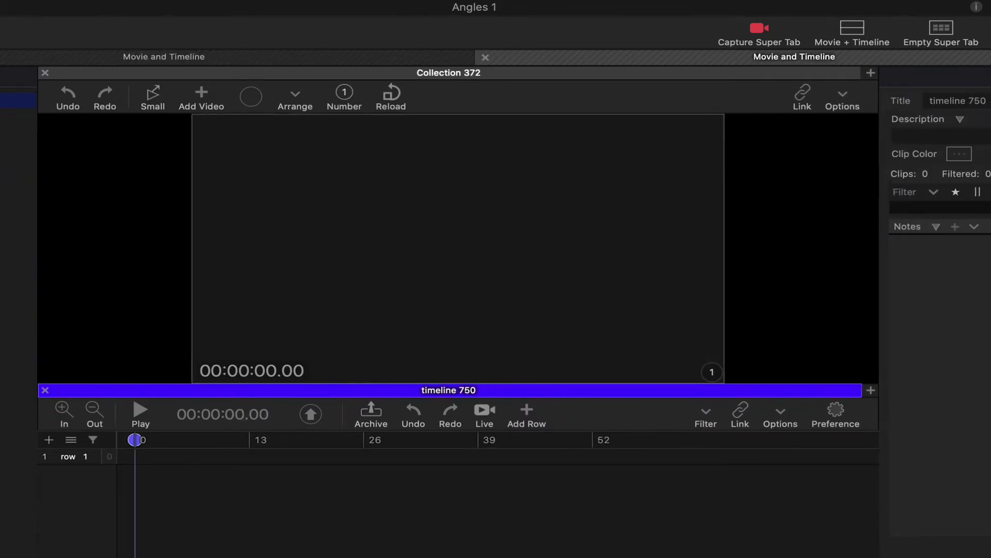
{"action": "left_click", "coordinate": [768, 82]}
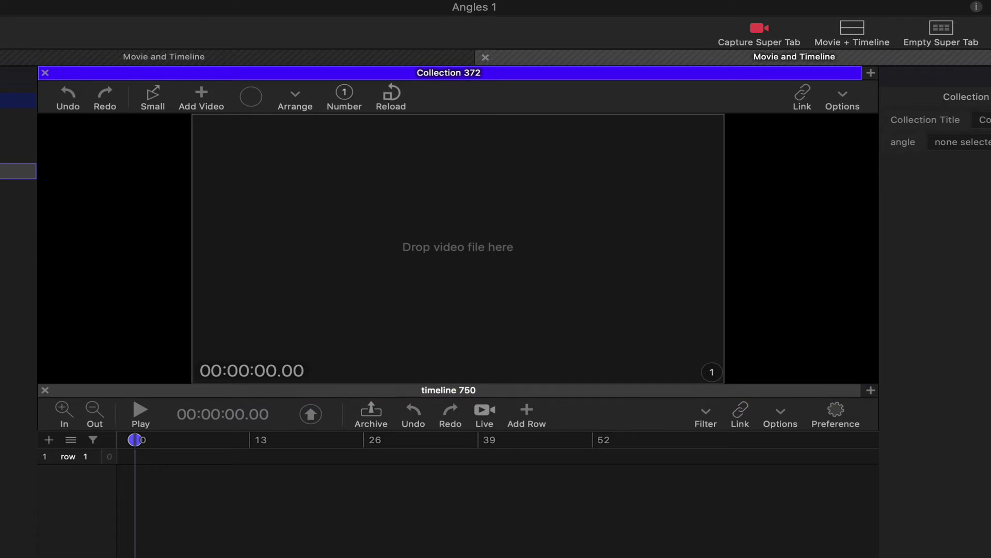
{"action": "left_click", "coordinate": [915, 119]}
{"action": "type", "text": "1H"}
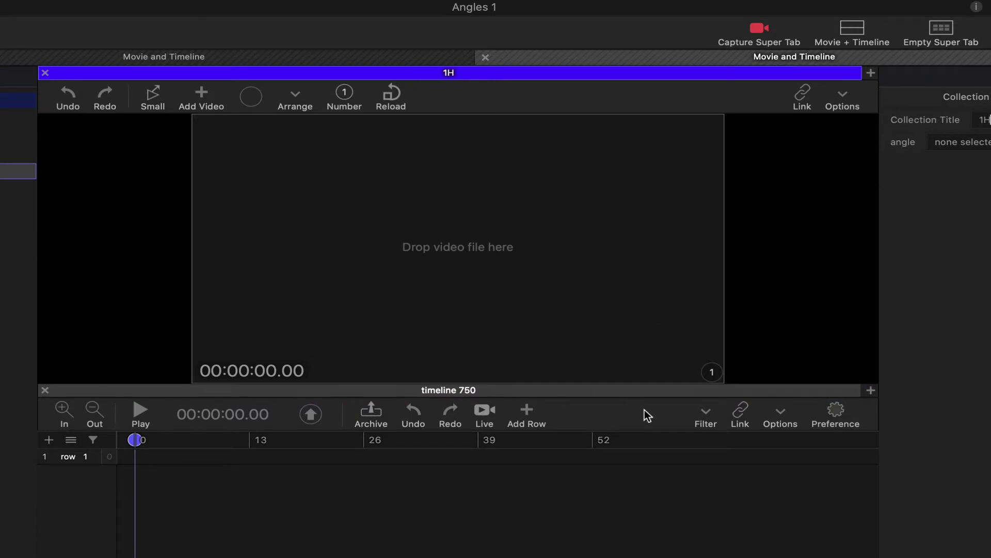
{"action": "left_click", "coordinate": [741, 426]}
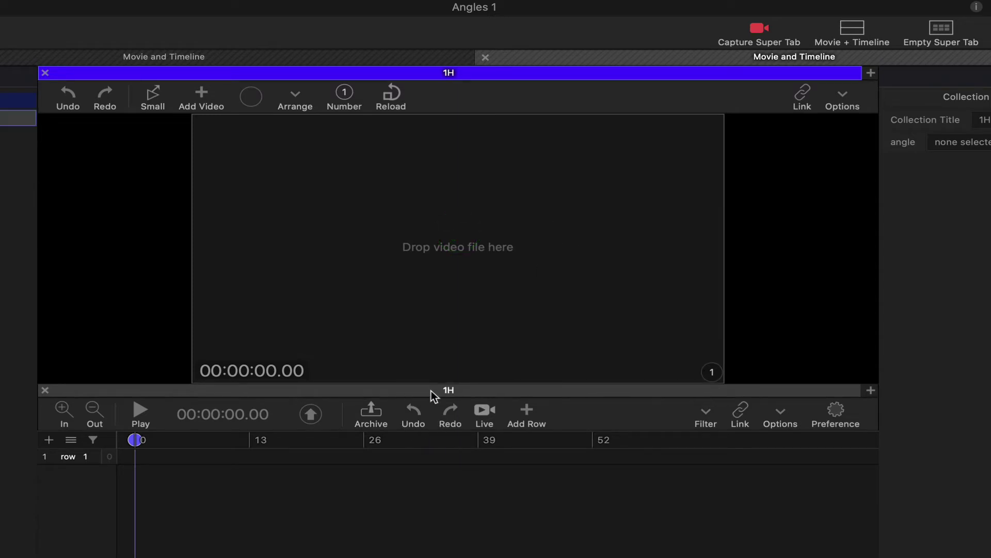
Step: Transfer the first-half clip from row 1 of the Tactical timeline into the 1H timeline
{"action": "left_click", "coordinate": [308, 58]}
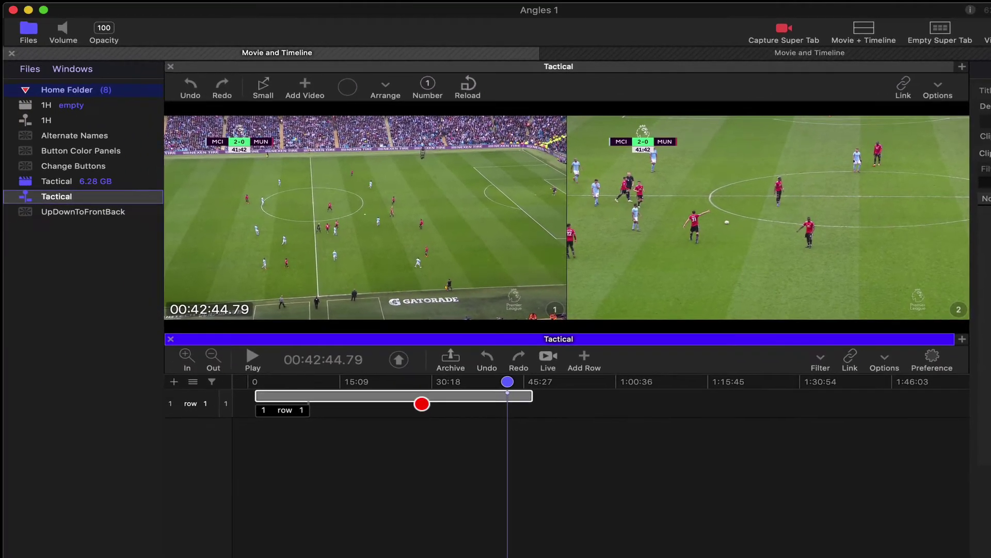
{"action": "left_click", "coordinate": [422, 403]}
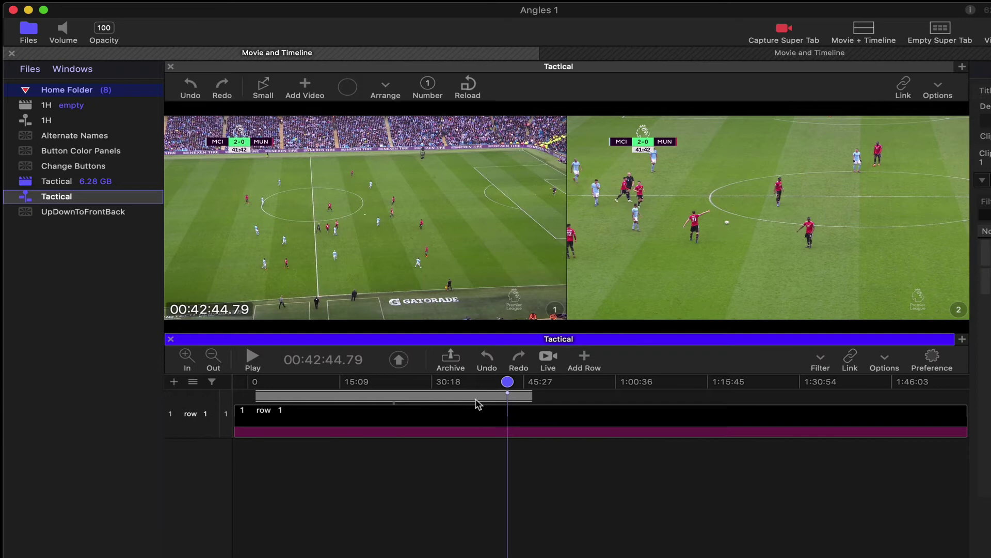
{"action": "left_click_drag", "start_coordinate": [449, 357], "coordinate": [42, 121]}
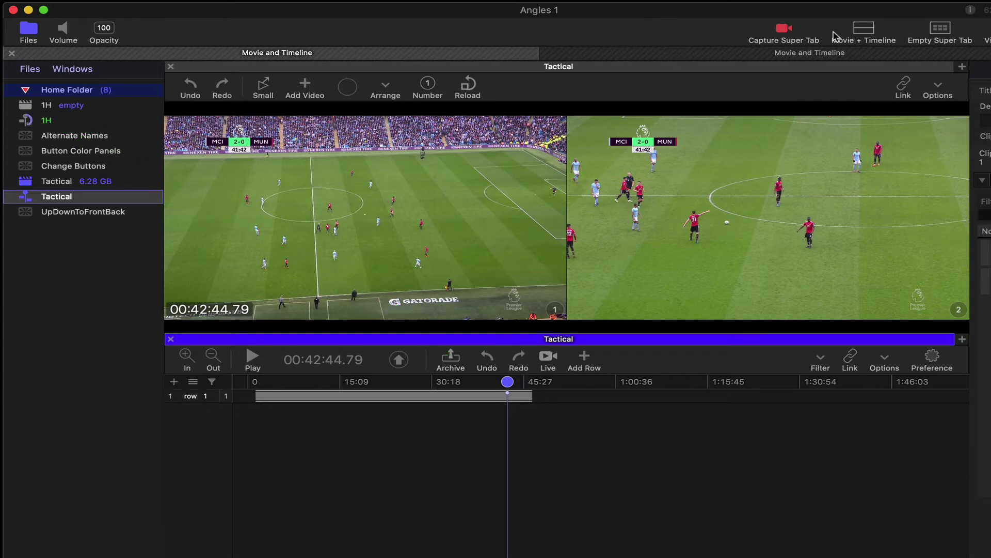
Step: Create a third Movie and Timeline super tab and title its collection 2H
{"action": "left_click", "coordinate": [861, 34]}
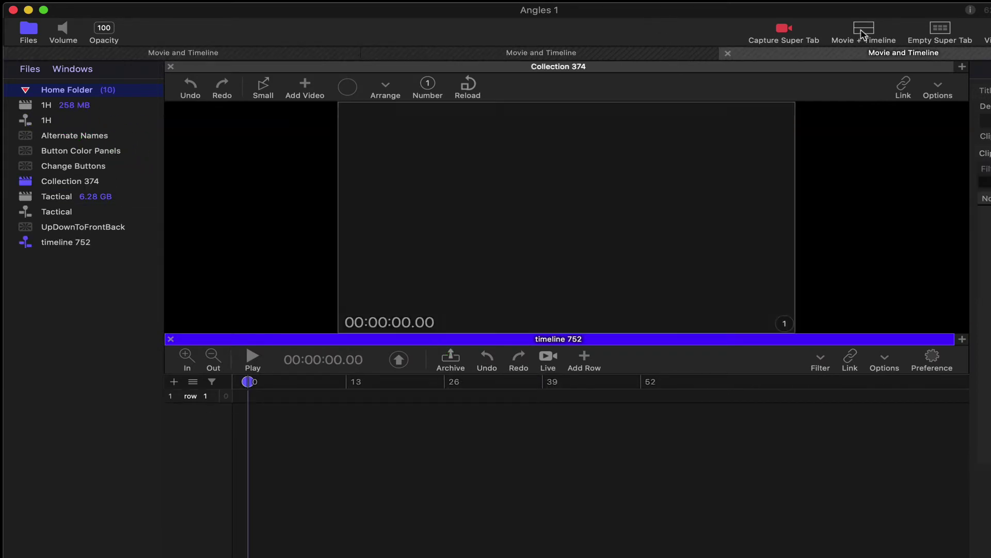
{"action": "left_click", "coordinate": [825, 66]}
{"action": "left_click_drag", "start_coordinate": [970, 144], "coordinate": [889, 144]}
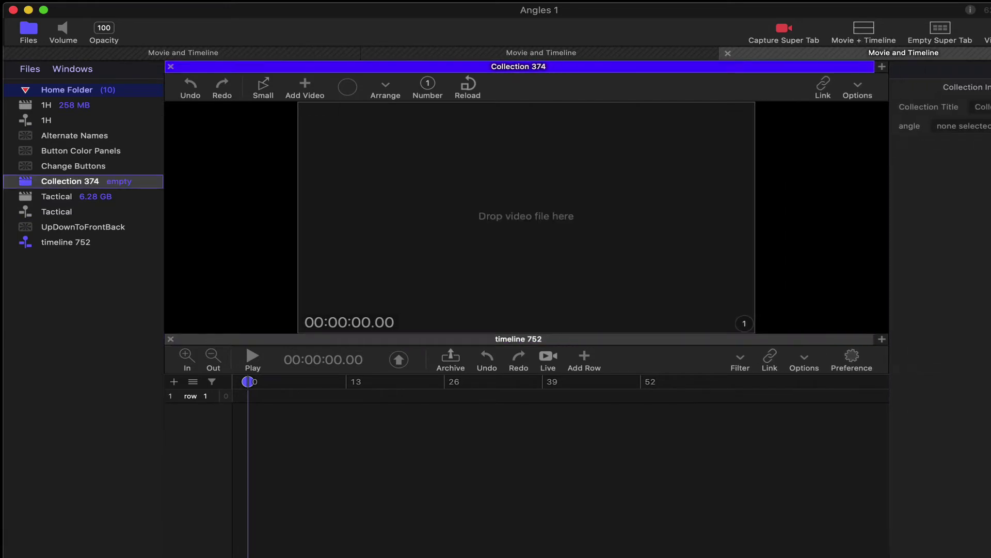
{"action": "left_click", "coordinate": [946, 102]}
{"action": "type", "text": "2H"}
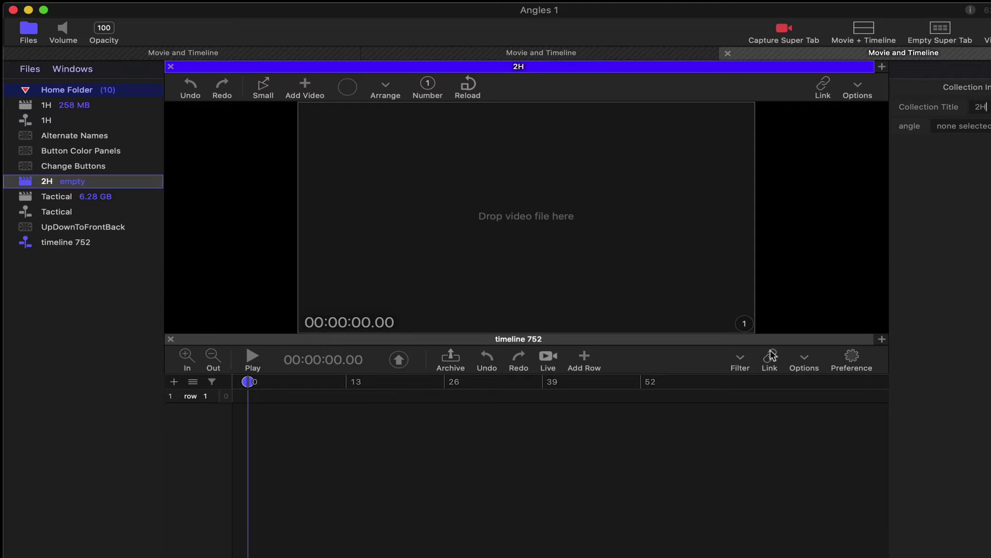
Step: Link the new timeline in the third super tab to the 2H collection
{"action": "left_click", "coordinate": [770, 356]}
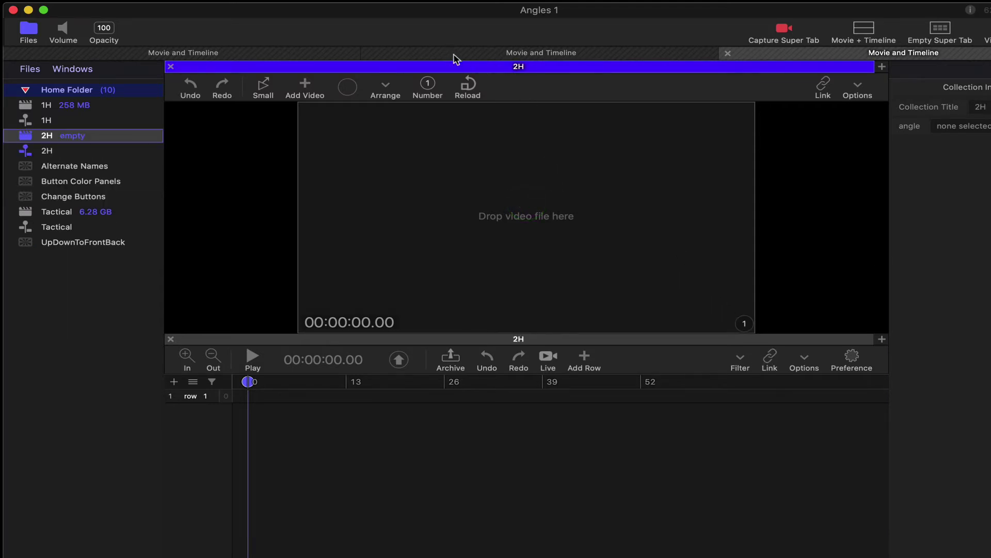
Step: Mark a second-half clip on row 1 of the Tactical timeline from about 01:02:27 to 01:53:46
{"action": "left_click", "coordinate": [290, 52]}
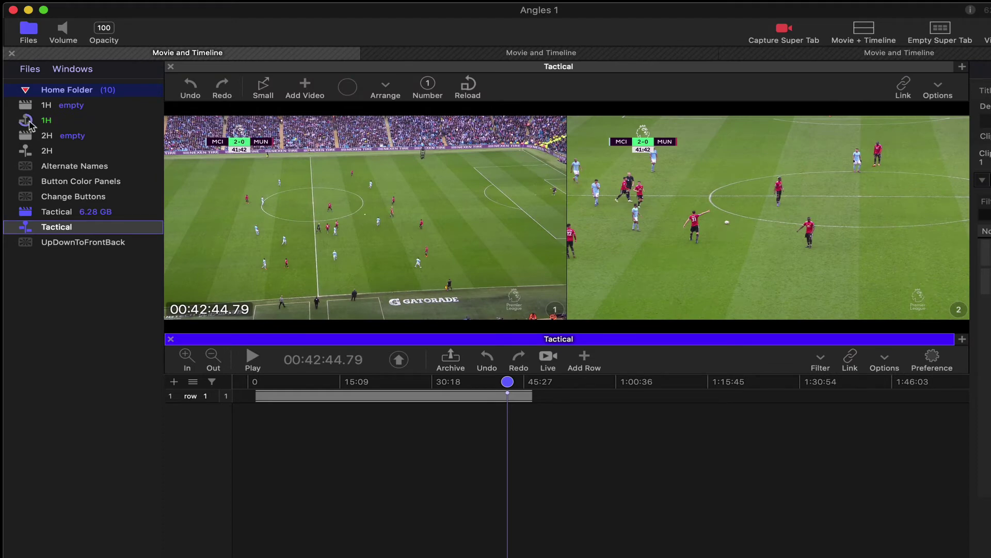
{"action": "left_click", "coordinate": [627, 396]}
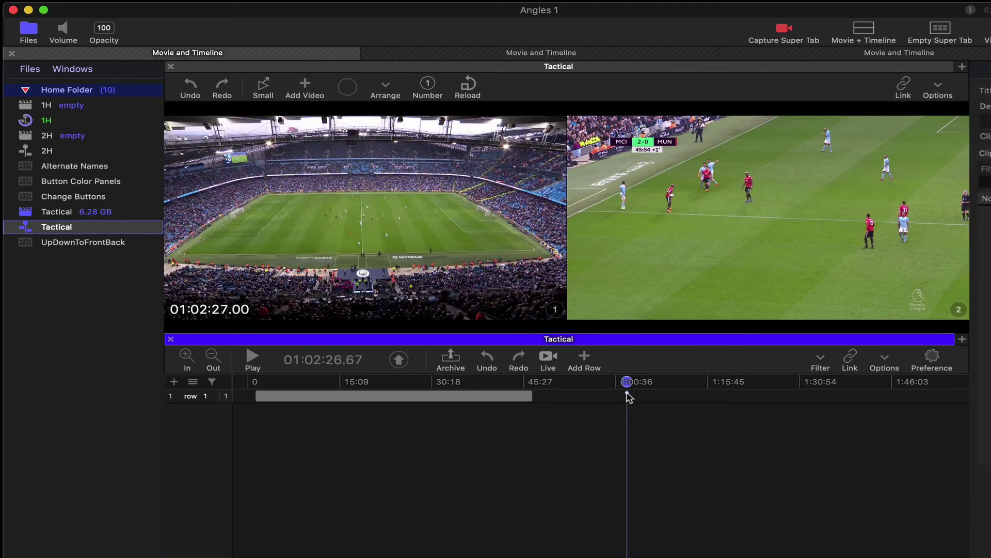
{"action": "mouse_move", "coordinate": [628, 396]}
{"action": "left_mouse_down"}
{"action": "mouse_move", "coordinate": [833, 410]}
{"action": "mouse_move", "coordinate": [913, 399]}
{"action": "mouse_move", "coordinate": [939, 412]}
{"action": "left_mouse_up"}
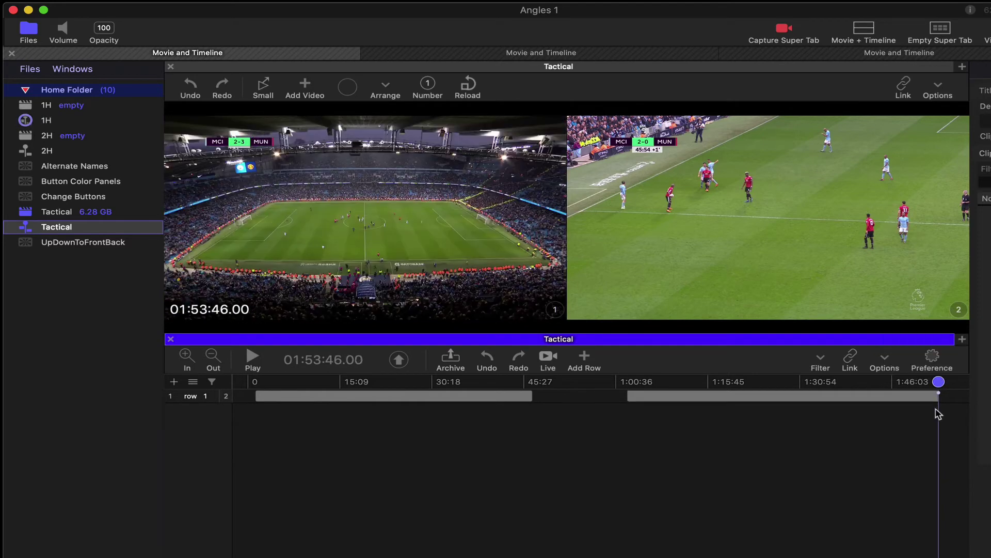
Step: Extend the start of the second-half clip on row 1 back to about 01:02:11, just before kick-off
{"action": "left_click", "coordinate": [665, 404]}
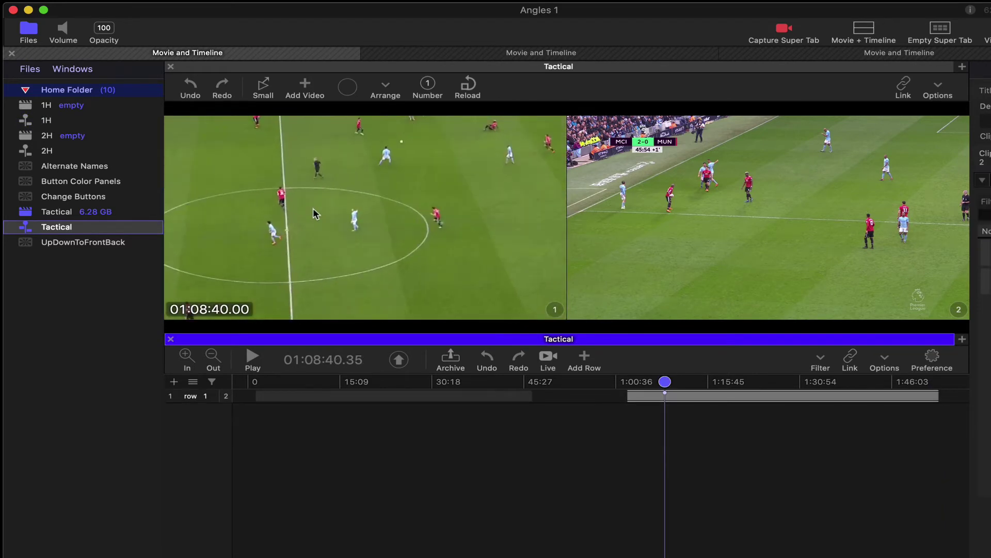
{"action": "key", "text": "Left"}
{"action": "key", "text": "Left"}
{"action": "key", "text": "Left"}
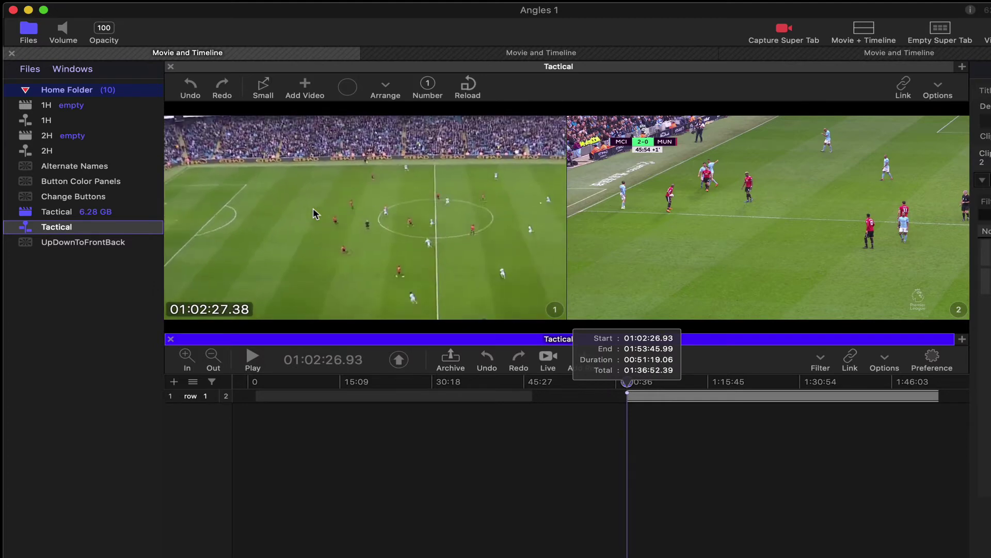
{"action": "scroll", "coordinate": [313, 208], "scroll_direction": "left", "scroll_amount": 5}
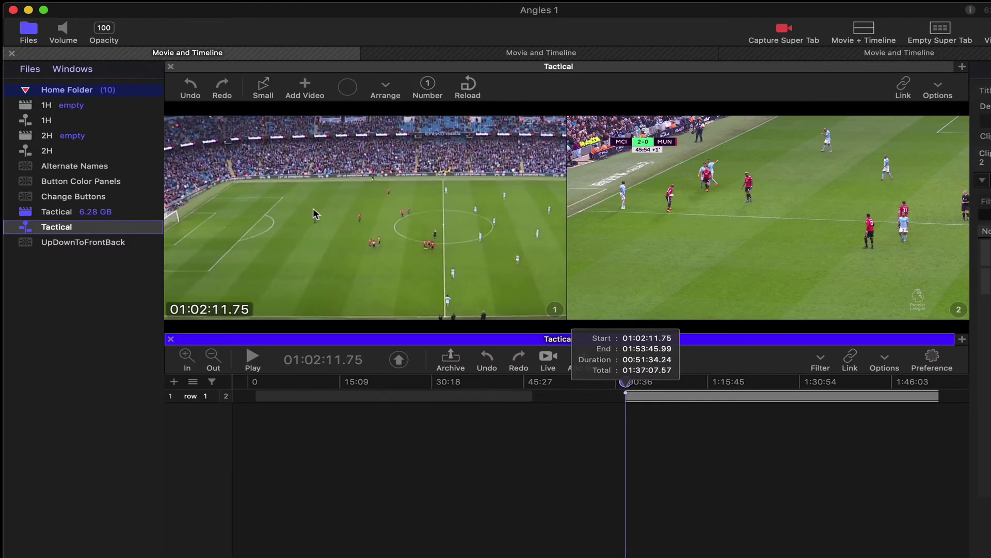
{"action": "scroll", "coordinate": [313, 208], "scroll_direction": "up", "scroll_amount": 2}
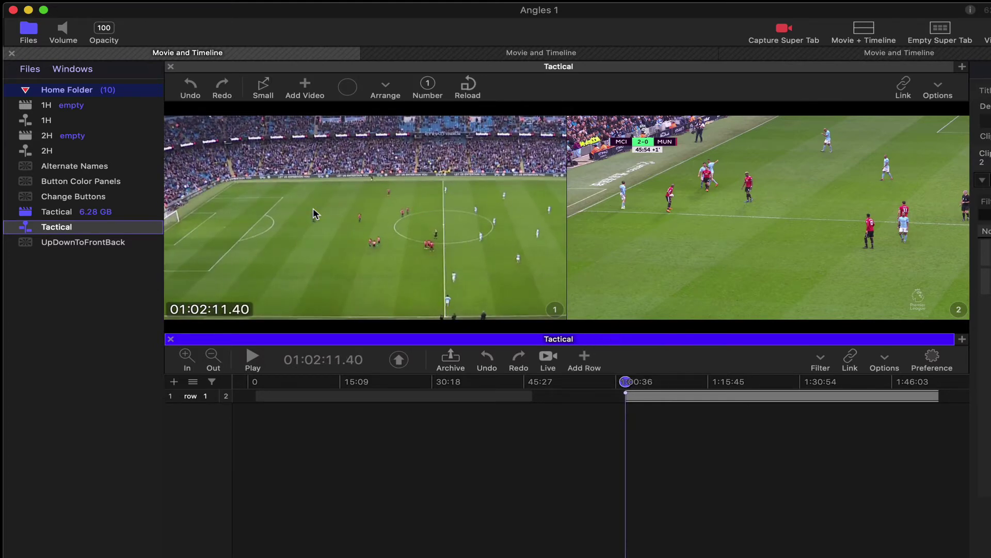
{"action": "left_click", "coordinate": [508, 395]}
{"action": "key", "text": "Escape"}
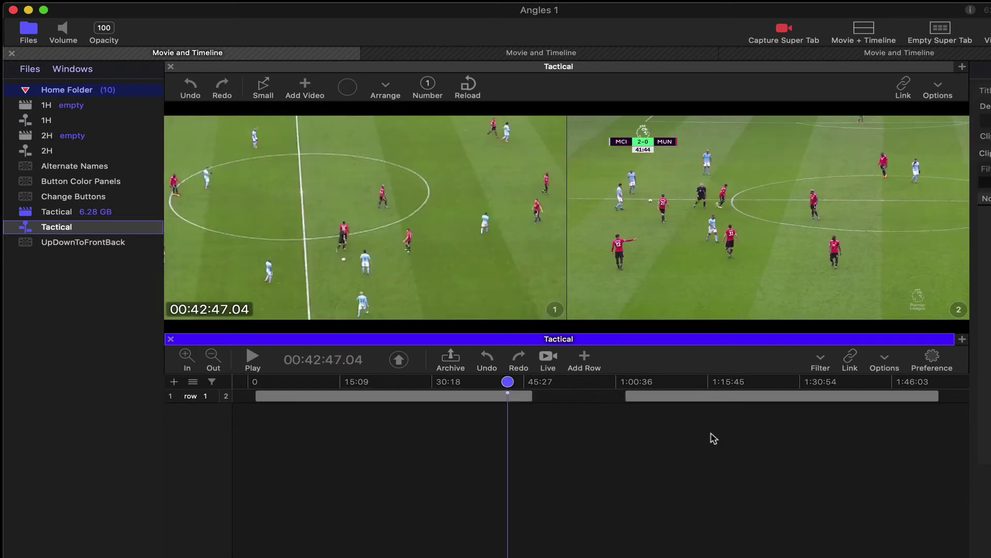
Step: Remove the 1H BTG angle from the Tactical movie while the playhead is inside the second-half clip
{"action": "left_click", "coordinate": [701, 400]}
{"action": "left_click", "coordinate": [670, 251]}
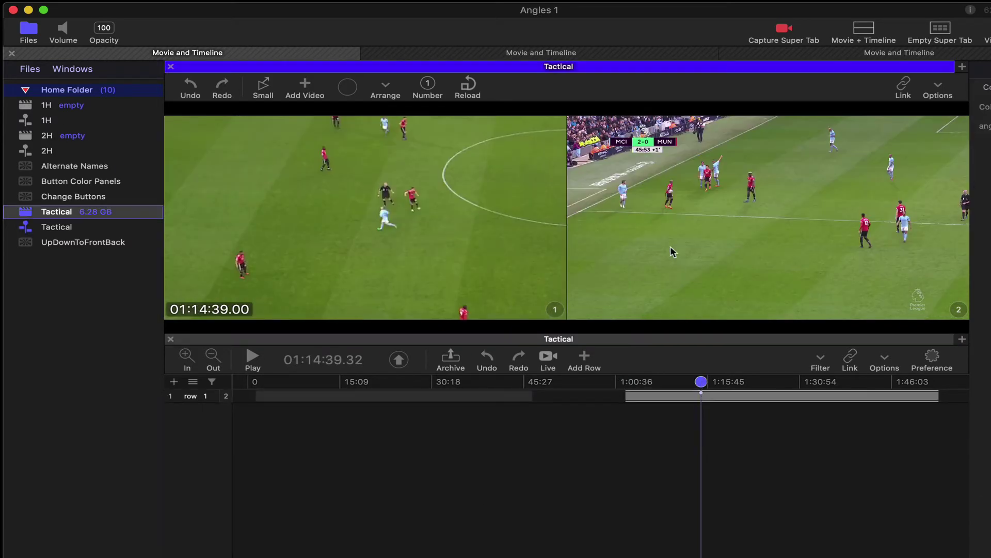
{"action": "right_click", "coordinate": [703, 206]}
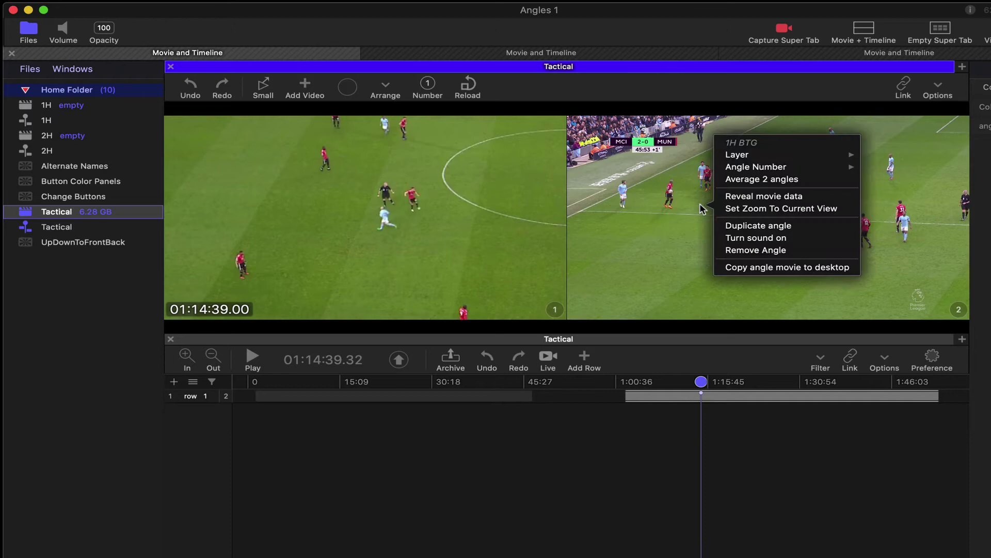
{"action": "left_click", "coordinate": [791, 249]}
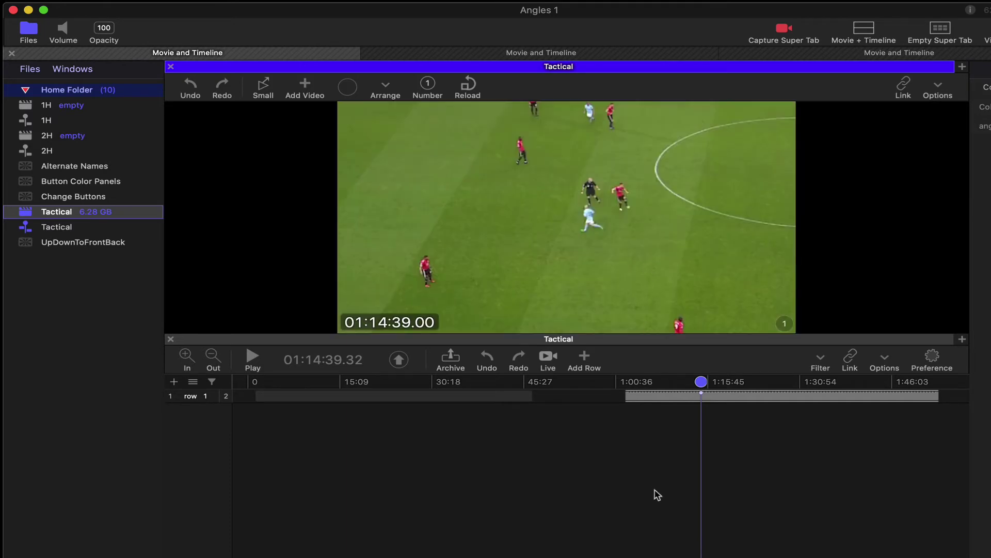
Step: Remove the stored angle positions from the second-half clip on the Tactical timeline
{"action": "left_click", "coordinate": [655, 493]}
{"action": "left_click", "coordinate": [678, 401]}
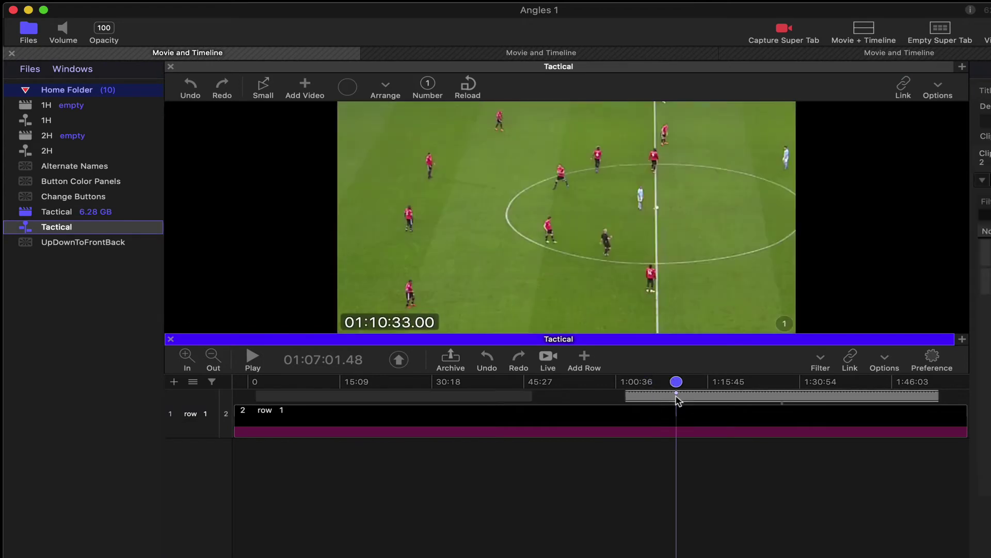
{"action": "right_click", "coordinate": [678, 402]}
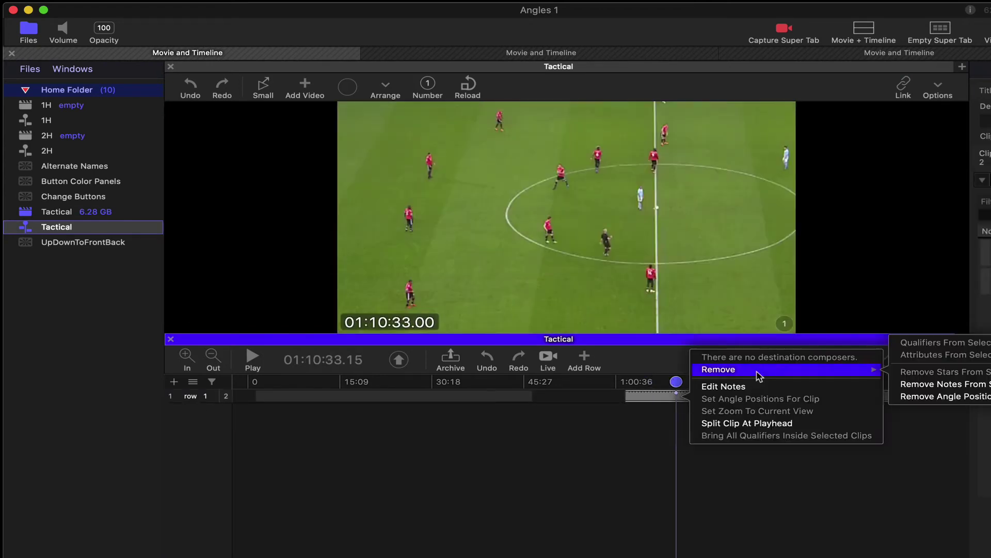
{"action": "left_click", "coordinate": [941, 396]}
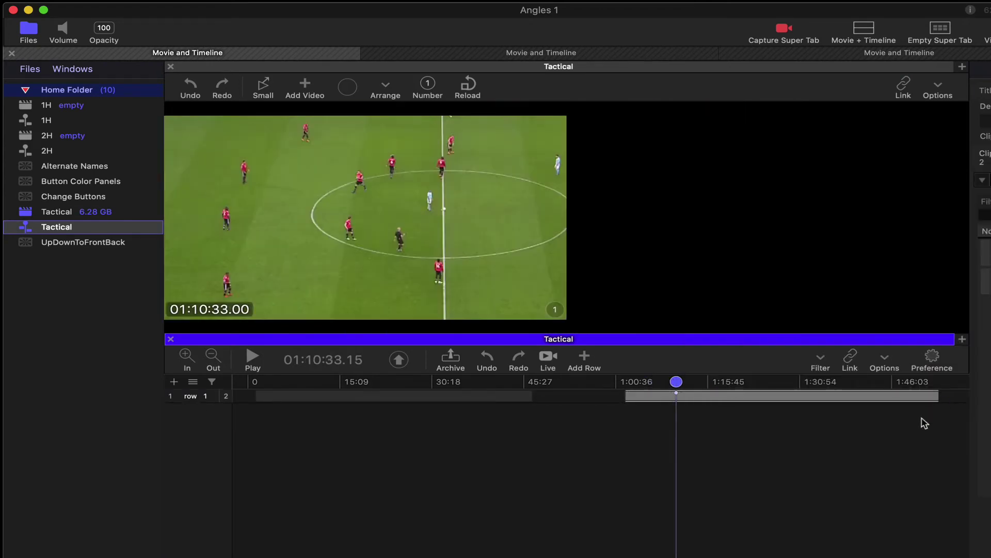
Step: Transfer the second-half clip from row 1 of the Tactical timeline into the 2H timeline
{"action": "left_click", "coordinate": [788, 473]}
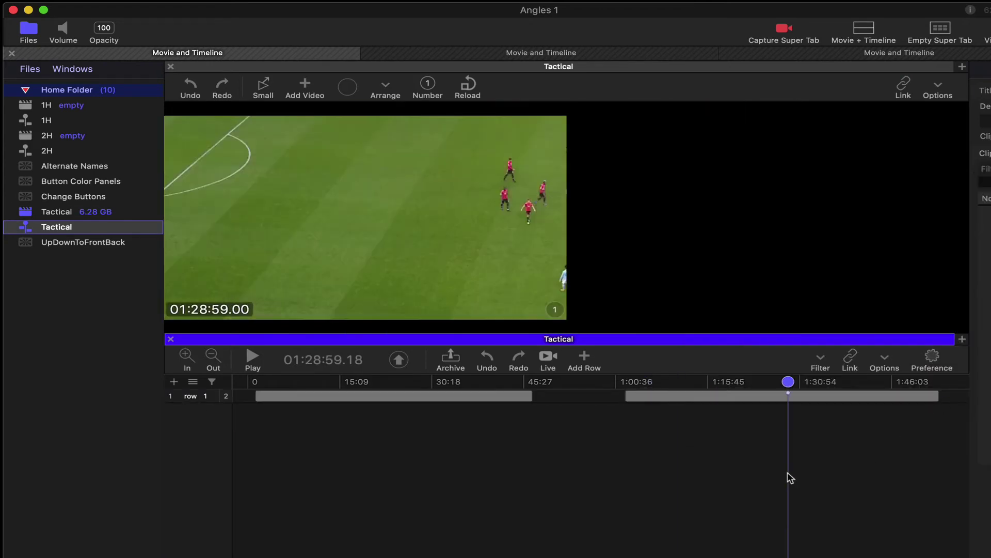
{"action": "left_click", "coordinate": [697, 480]}
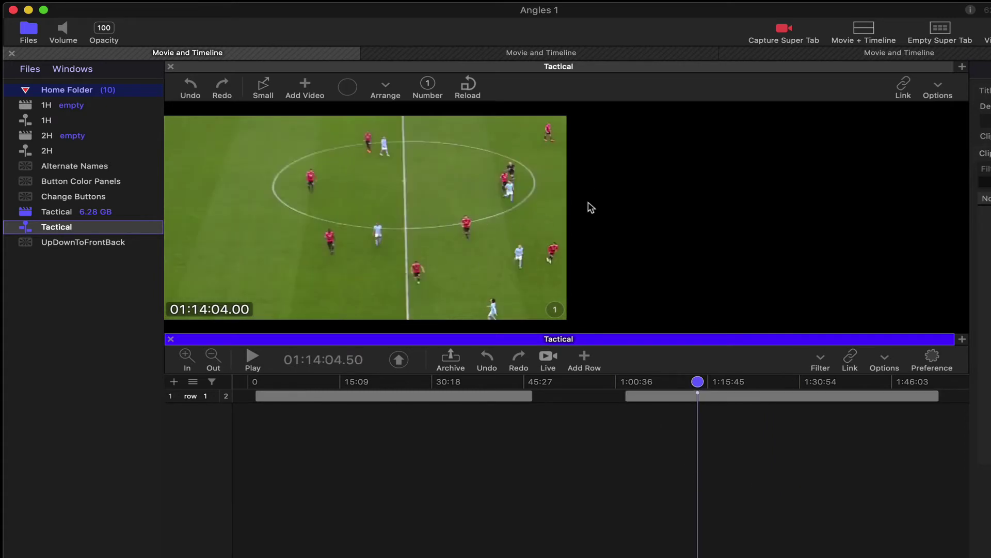
{"action": "left_click", "coordinate": [665, 396]}
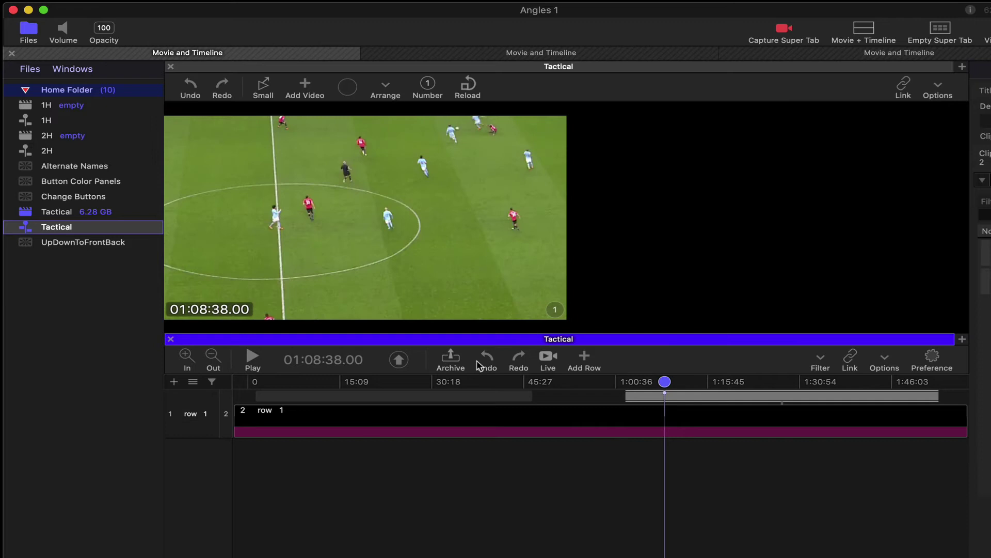
{"action": "left_click", "coordinate": [459, 366]}
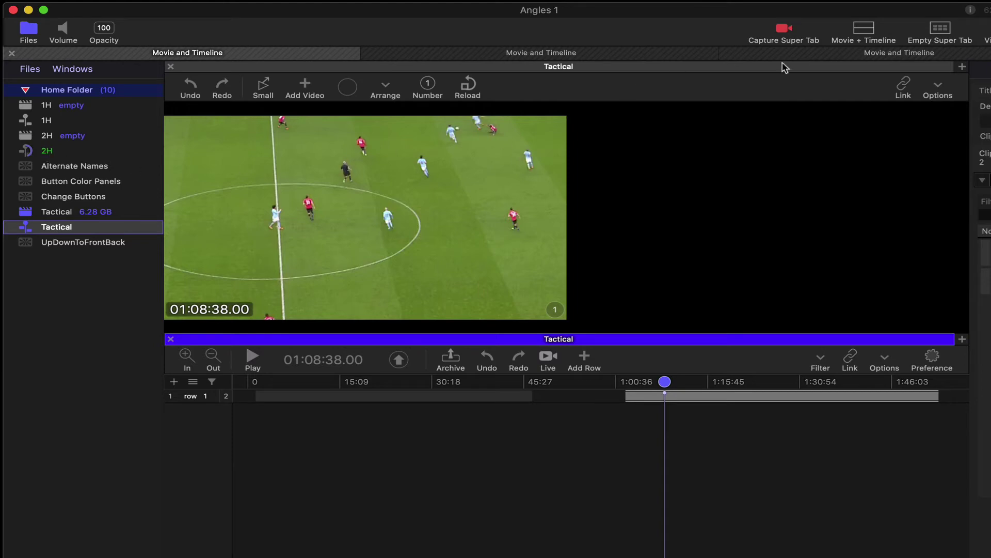
Step: Close the super tab holding the 1H movie and timeline
{"action": "left_click", "coordinate": [560, 57]}
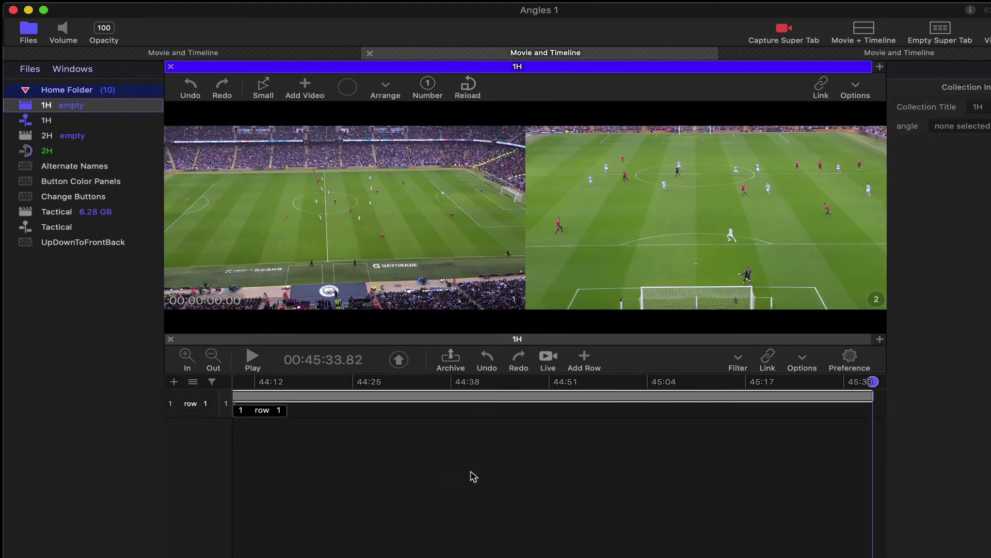
{"action": "left_click", "coordinate": [370, 53]}
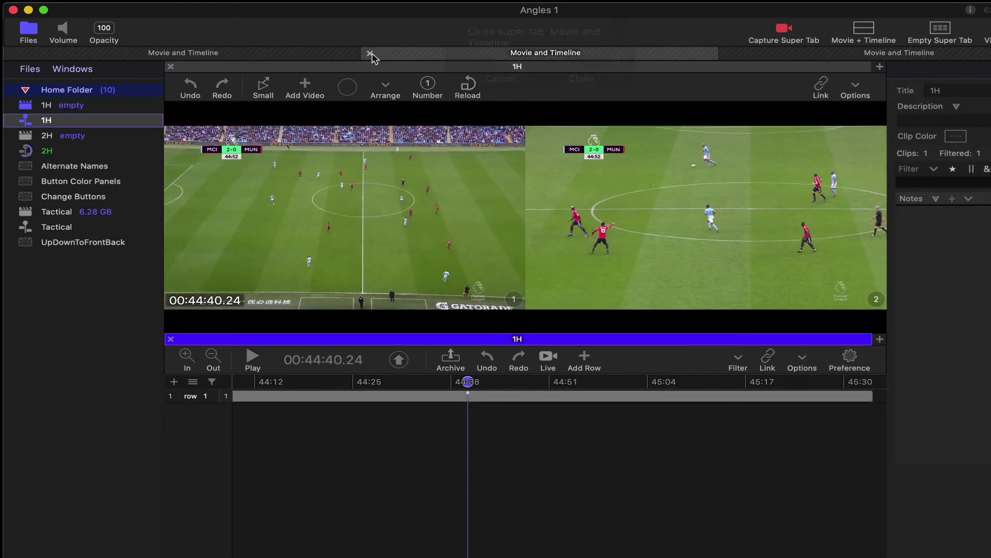
{"action": "left_click", "coordinate": [604, 184]}
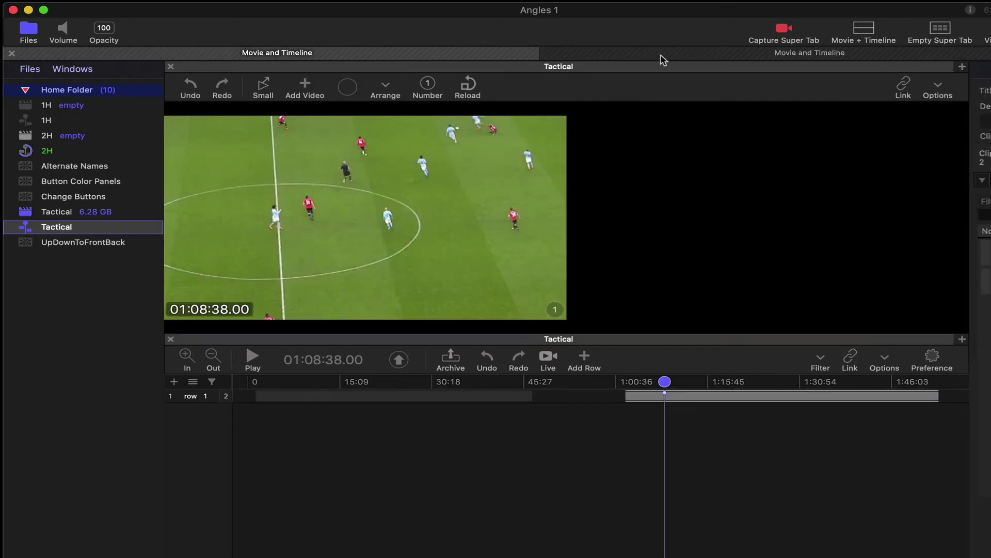
Step: Add the 2H BTG video to the 2H movie as a new angle beside the transferred footage
{"action": "left_click", "coordinate": [663, 59]}
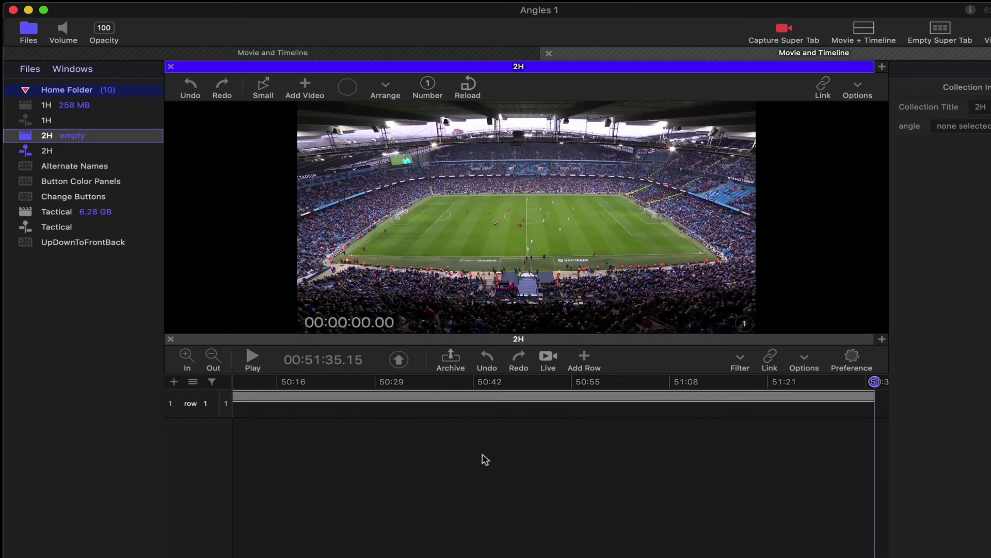
{"action": "left_click", "coordinate": [483, 455]}
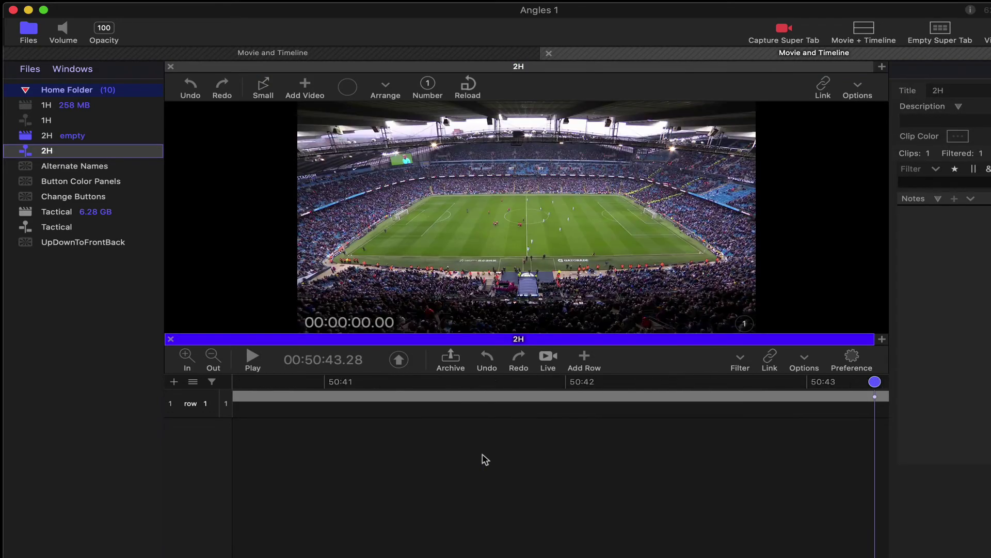
{"action": "scroll", "coordinate": [482, 455], "scroll_direction": "down", "scroll_amount": 10}
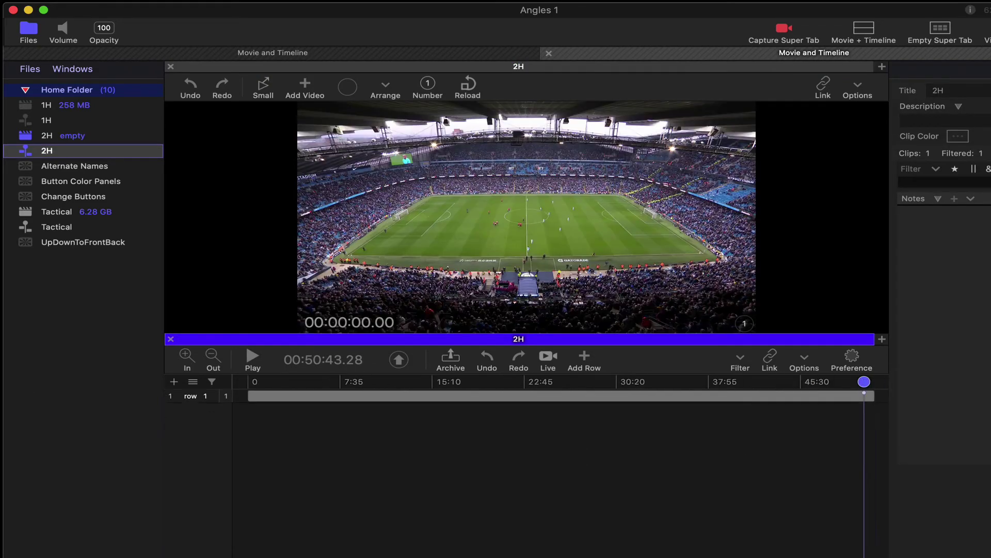
{"action": "left_click_drag", "start_coordinate": [918, 216], "coordinate": [563, 180]}
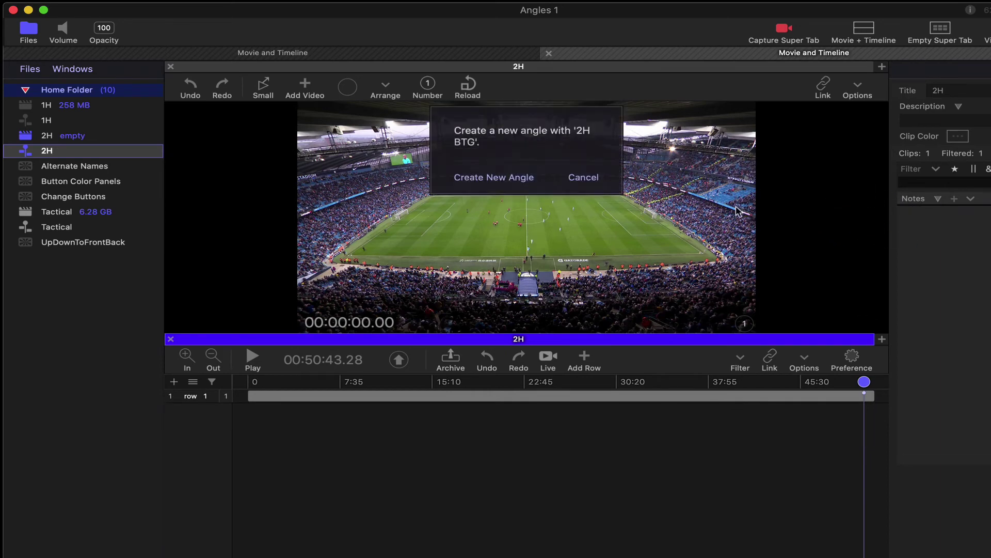
{"action": "left_click", "coordinate": [525, 177]}
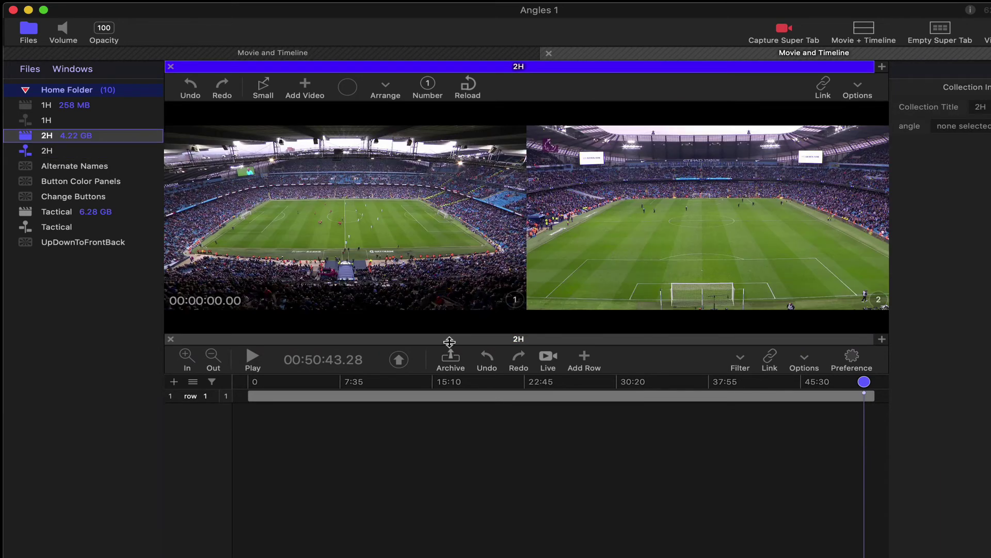
Step: Play the 2H timeline from its start and park the playhead at about 00:00:13.55 as the sync point
{"action": "left_click", "coordinate": [241, 382]}
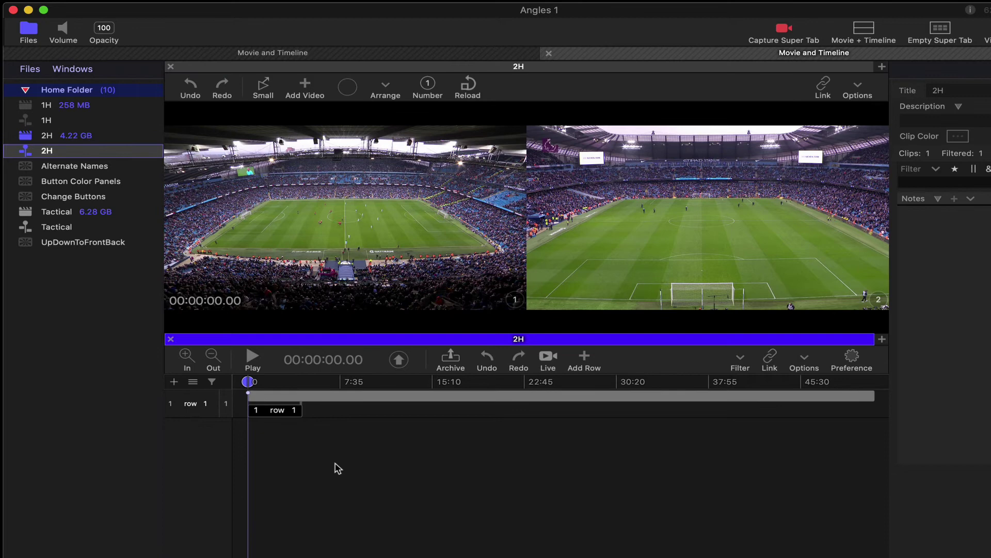
{"action": "key", "text": "space"}
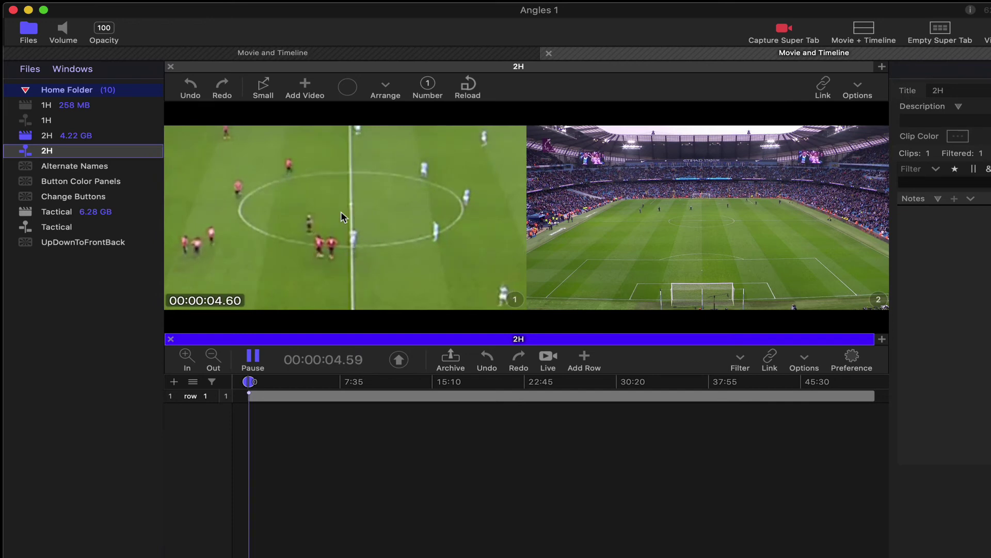
{"action": "key", "text": "space"}
{"action": "key", "text": "space"}
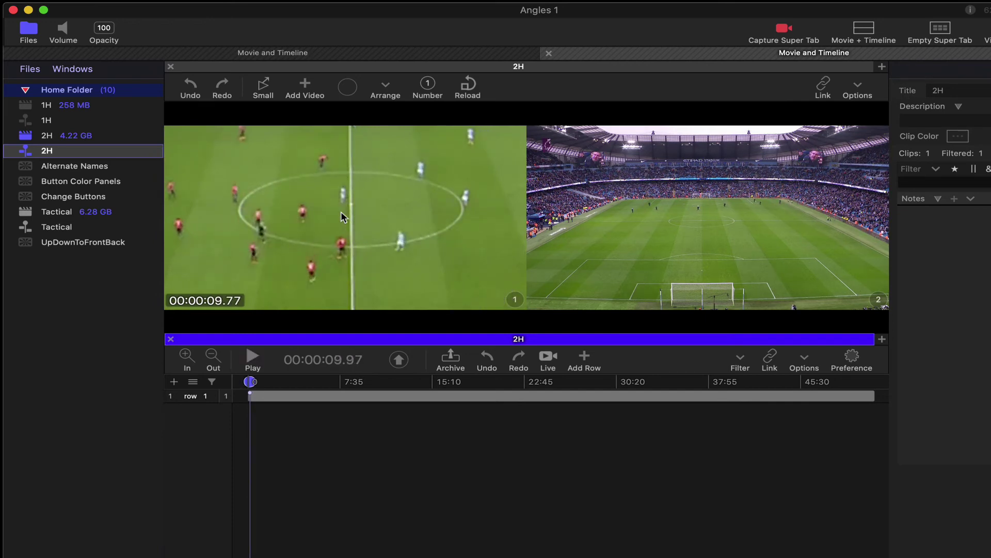
{"action": "key", "text": "Left"}
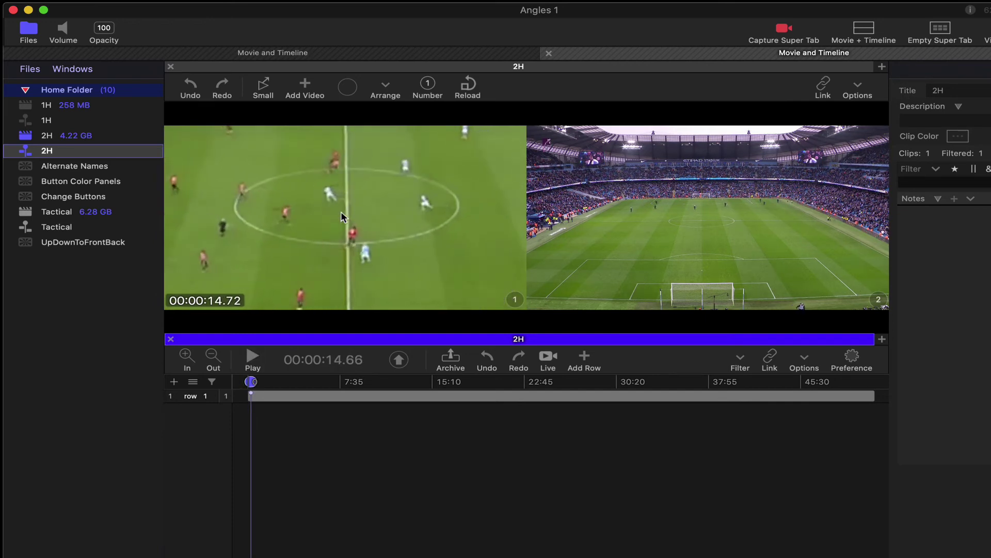
{"action": "key", "text": "space"}
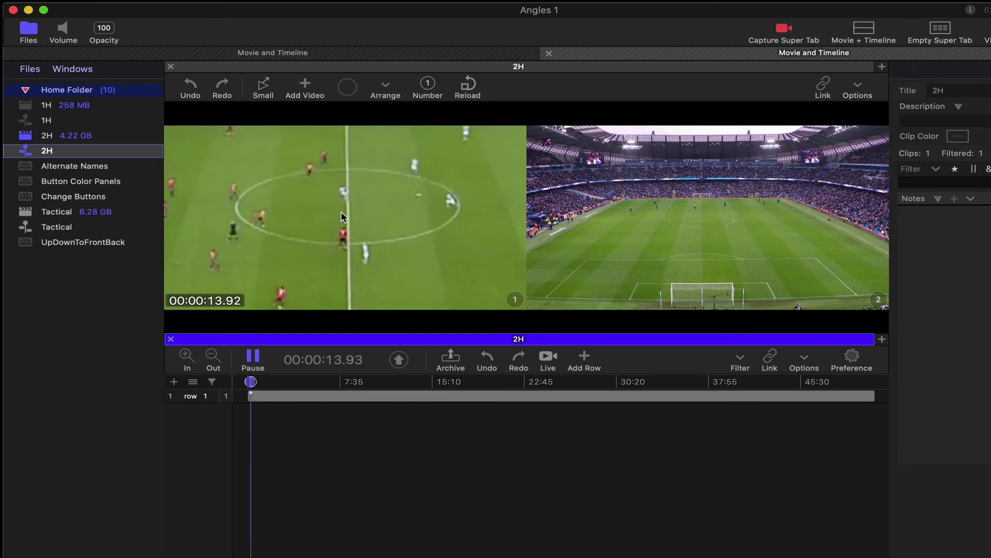
{"action": "key", "text": "space"}
{"action": "key", "text": "Left"}
{"action": "key", "text": "Left"}
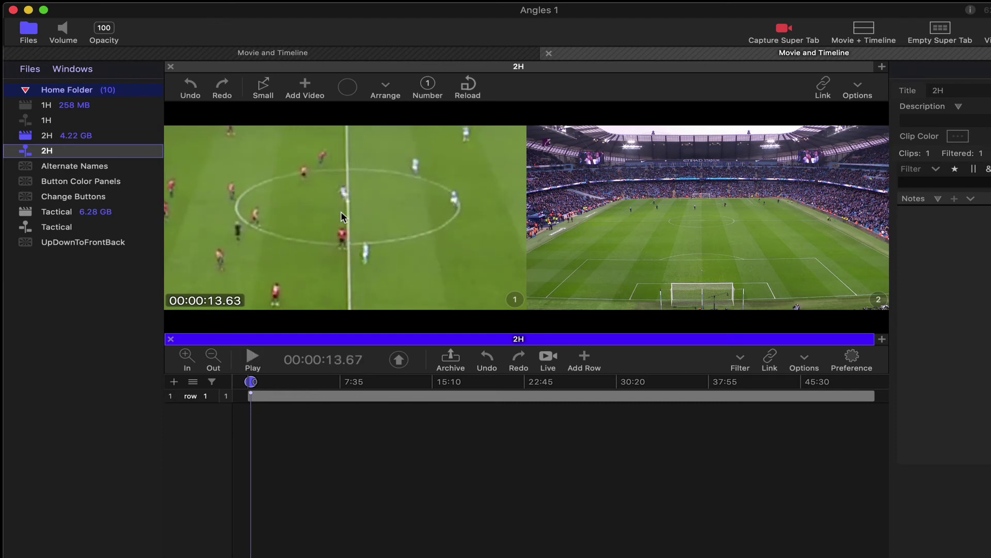
Step: Show the sync controls in the 2H movie and coarsely shift the behind-the-goal angle's offset to about -86.80
{"action": "left_click", "coordinate": [385, 86]}
{"action": "left_click", "coordinate": [425, 95]}
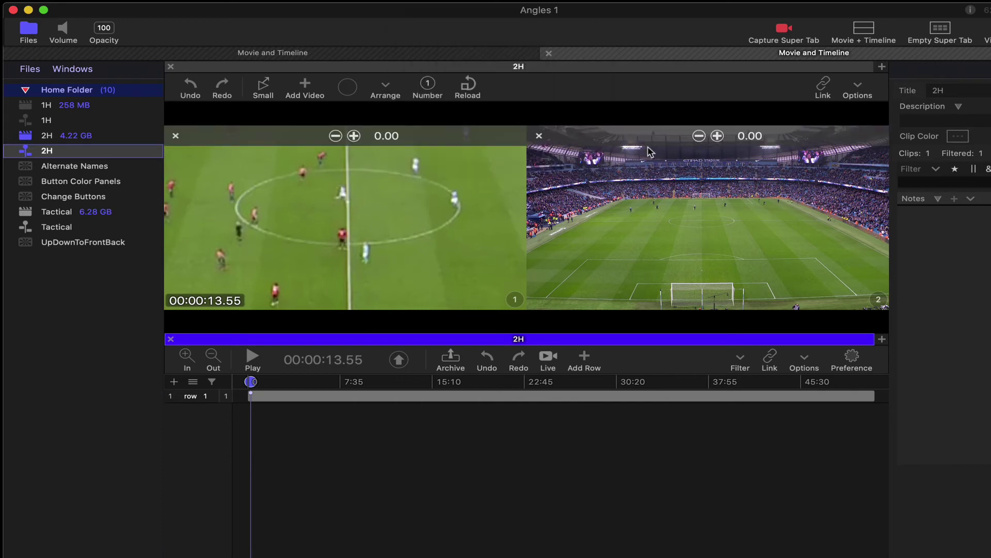
{"action": "left_click", "coordinate": [700, 136]}
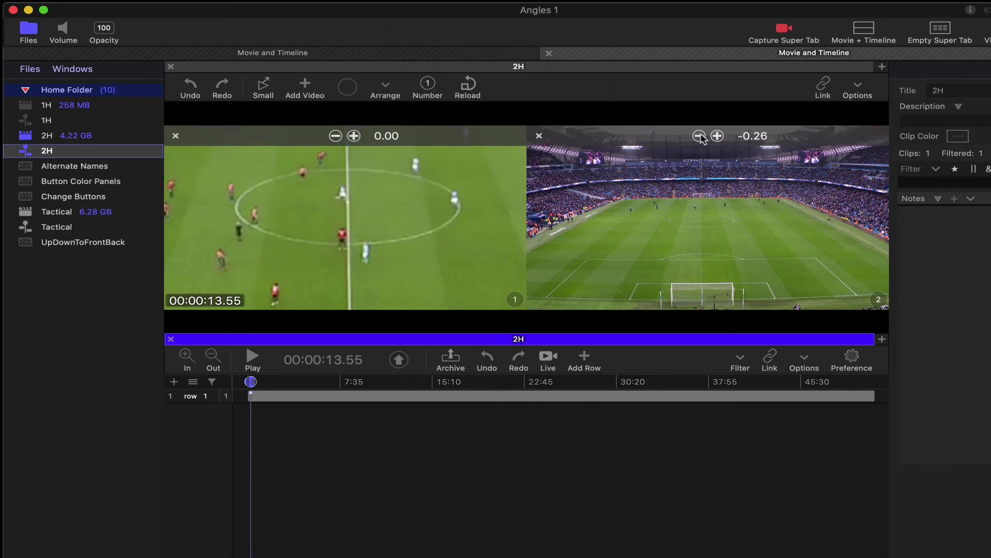
{"action": "left_click_drag", "start_coordinate": [701, 137], "coordinate": [701, 138]}
{"action": "key", "text": "super+z"}
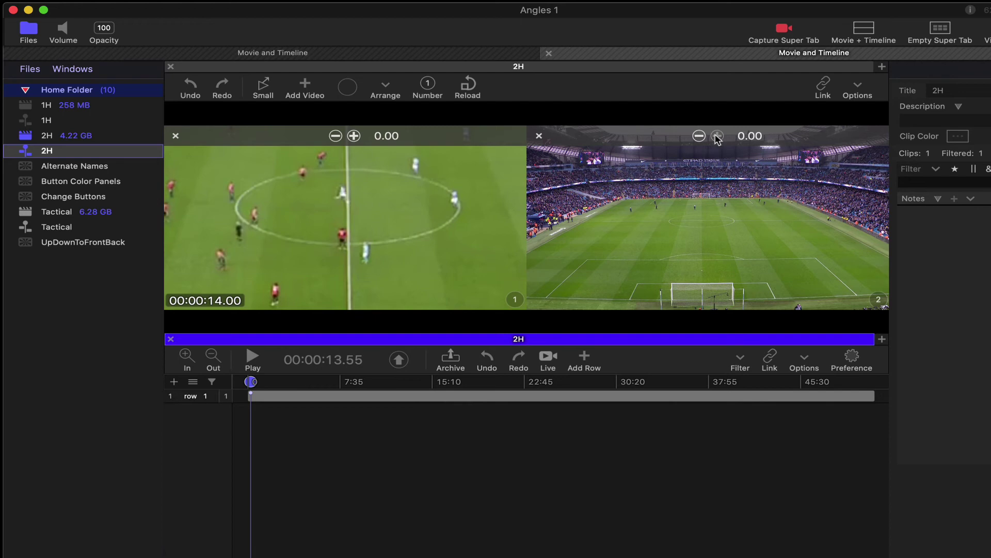
{"action": "left_click_drag", "start_coordinate": [718, 136], "coordinate": [718, 136]}
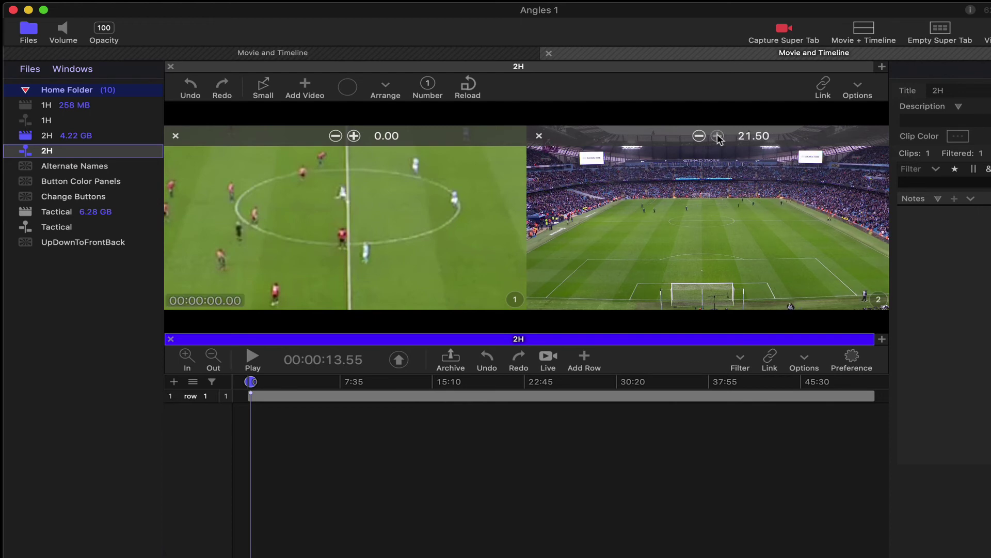
{"action": "left_click", "coordinate": [698, 135]}
{"action": "left_click_drag", "start_coordinate": [698, 136], "coordinate": [716, 133]}
{"action": "left_click", "coordinate": [717, 136]}
{"action": "left_click", "coordinate": [718, 136]}
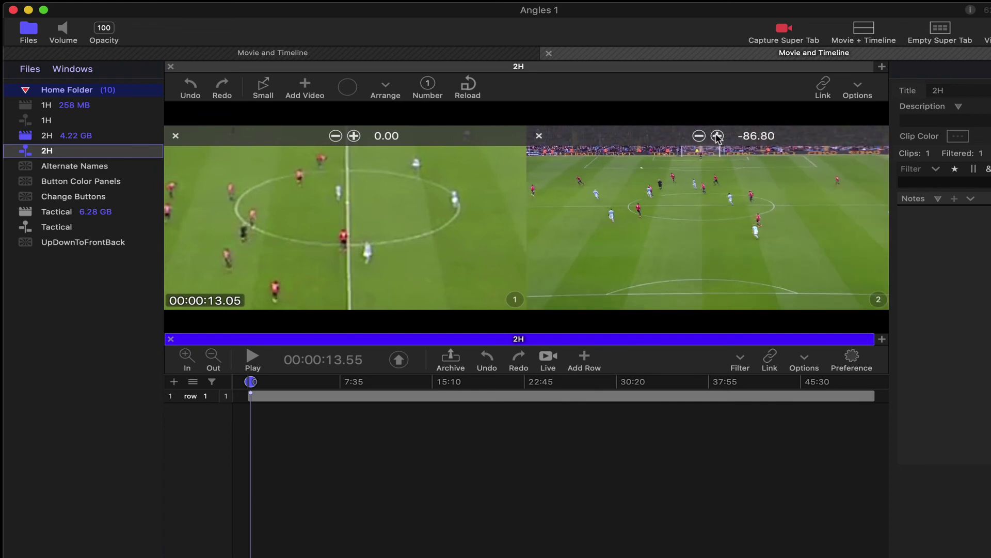
Step: Fine-tune the behind-the-goal angle's offset to -82.81 so its kick-off frame matches the tactical angle
{"action": "left_click", "coordinate": [717, 135]}
{"action": "left_click", "coordinate": [718, 136]}
{"action": "left_click", "coordinate": [717, 136]}
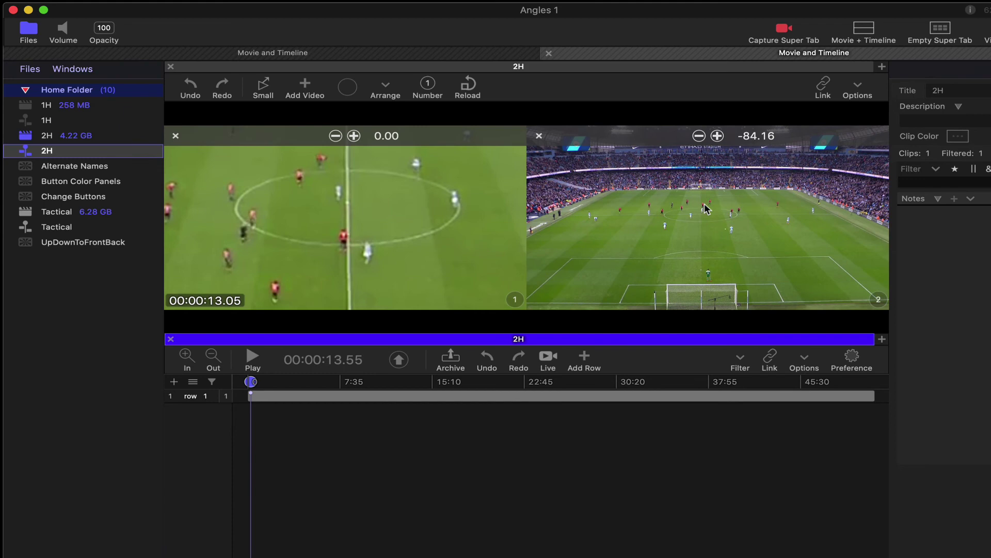
{"action": "left_click", "coordinate": [718, 136]}
{"action": "left_click", "coordinate": [717, 136]}
{"action": "left_click", "coordinate": [717, 136]}
{"action": "left_click", "coordinate": [718, 136]}
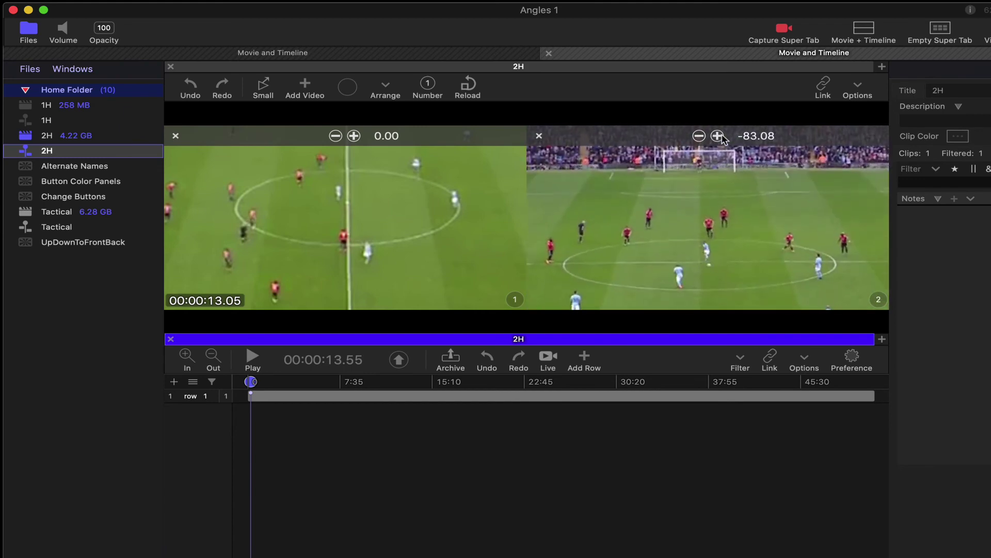
{"action": "left_click", "coordinate": [717, 135]}
{"action": "left_click", "coordinate": [717, 136]}
{"action": "left_click", "coordinate": [718, 135]}
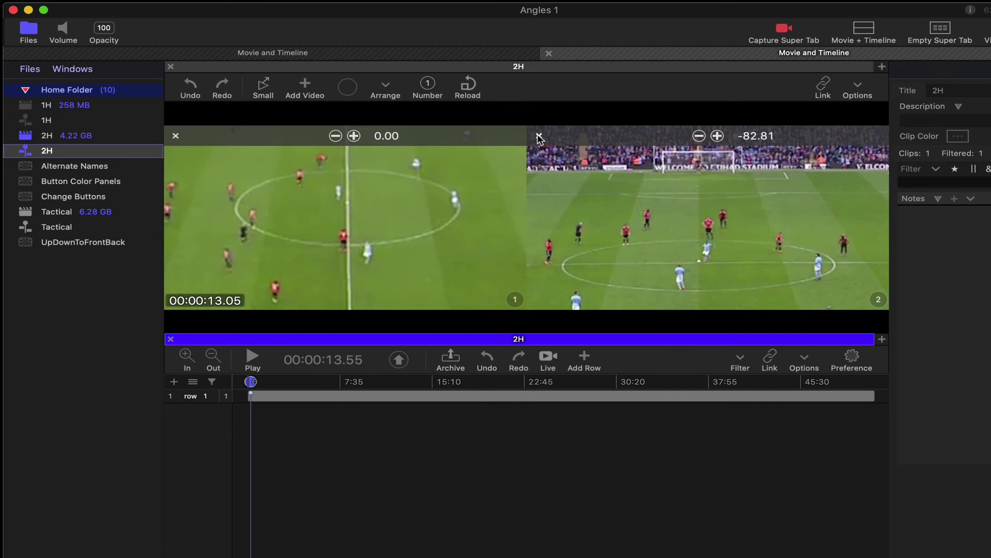
Step: Check the synchronisation of both 2H angles at about 15:23, 51:42 and 20:14 on the timeline
{"action": "left_click", "coordinate": [437, 505]}
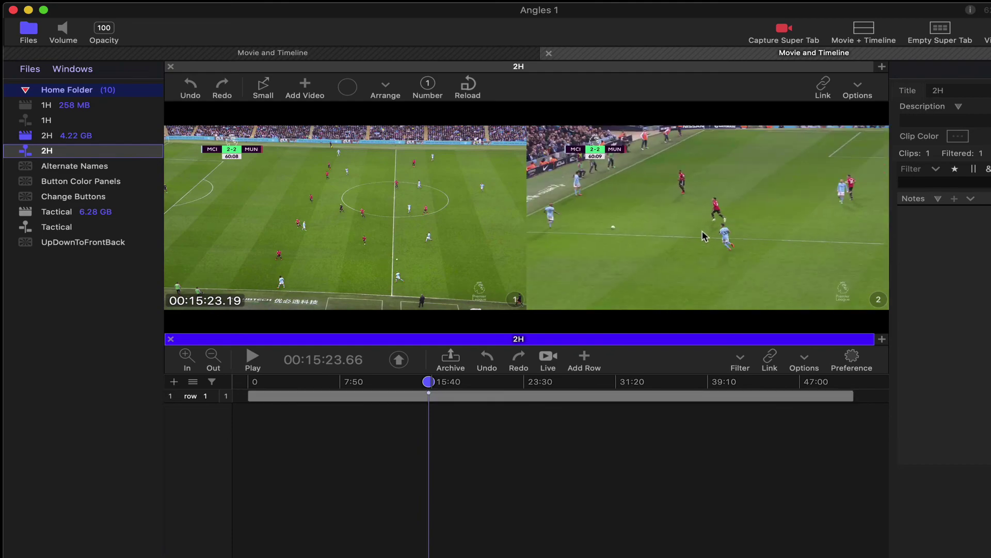
{"action": "left_click", "coordinate": [639, 393]}
{"action": "left_click_drag", "start_coordinate": [659, 383], "coordinate": [841, 387]}
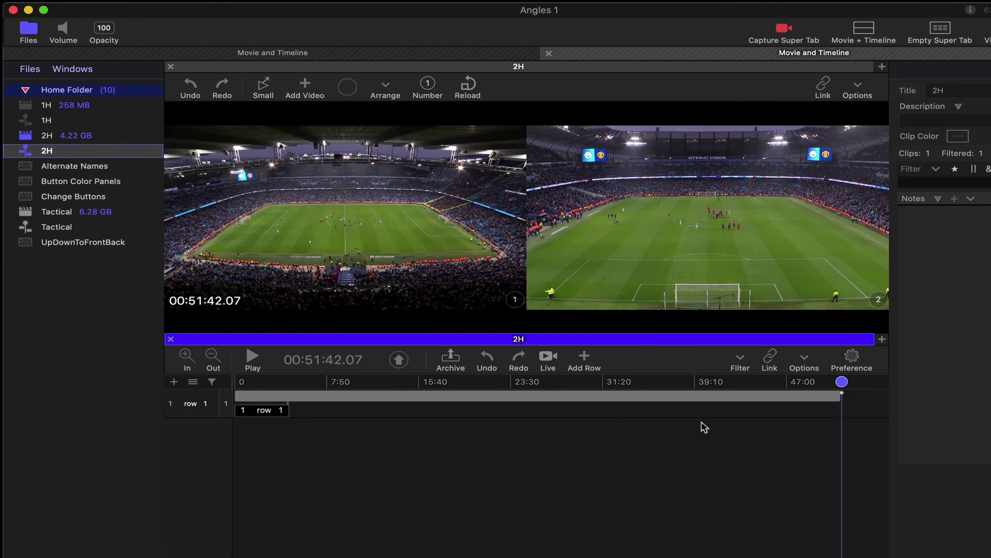
{"action": "left_click", "coordinate": [481, 396]}
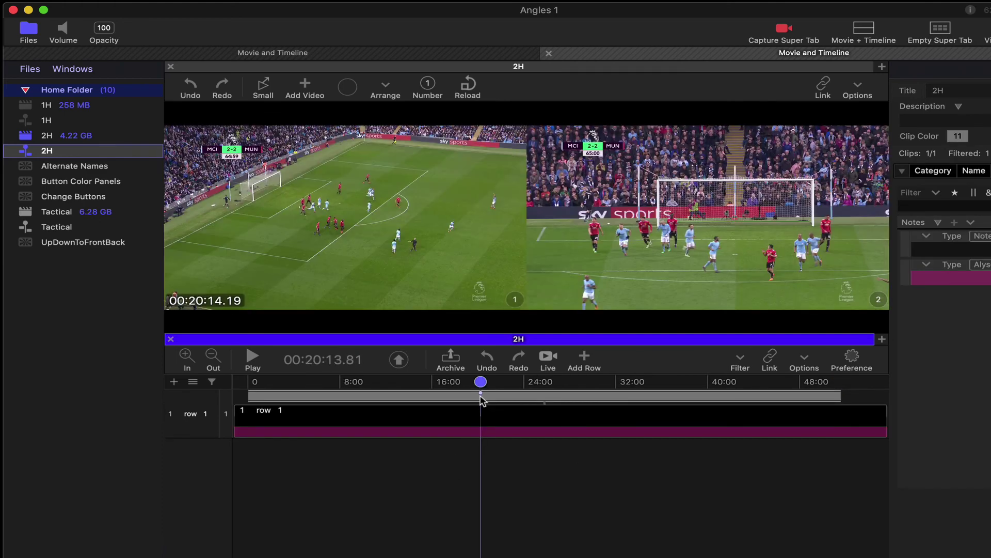
Step: Select the 1H and 2H timelines together and join them into one timeline
{"action": "left_click", "coordinate": [65, 123]}
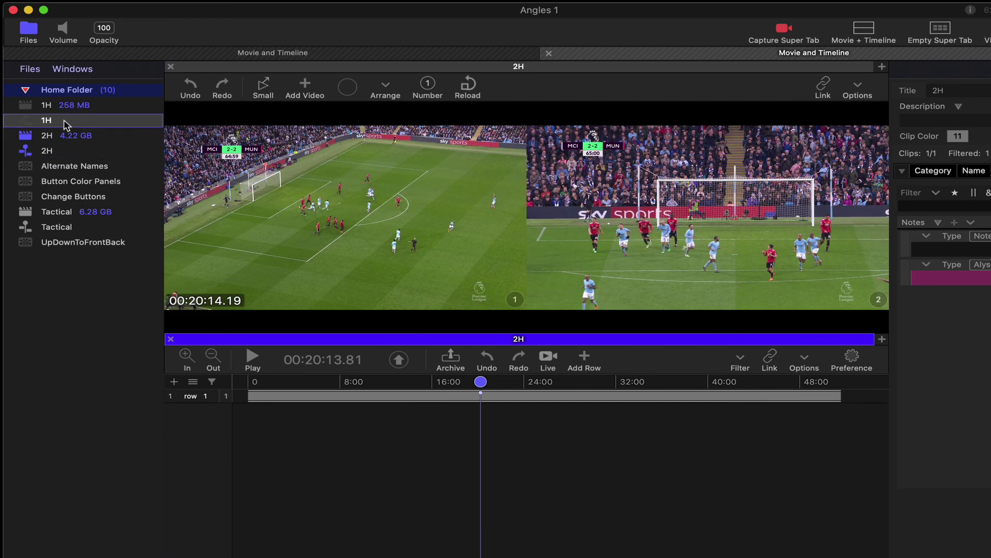
{"action": "left_click", "coordinate": [65, 122]}
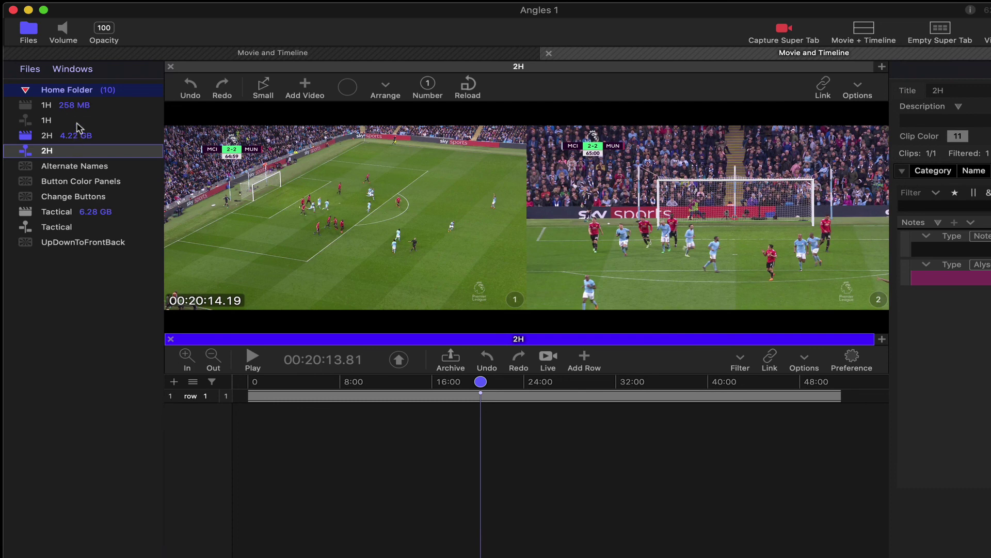
{"action": "key", "text": "Return"}
{"action": "left_click", "coordinate": [75, 153]}
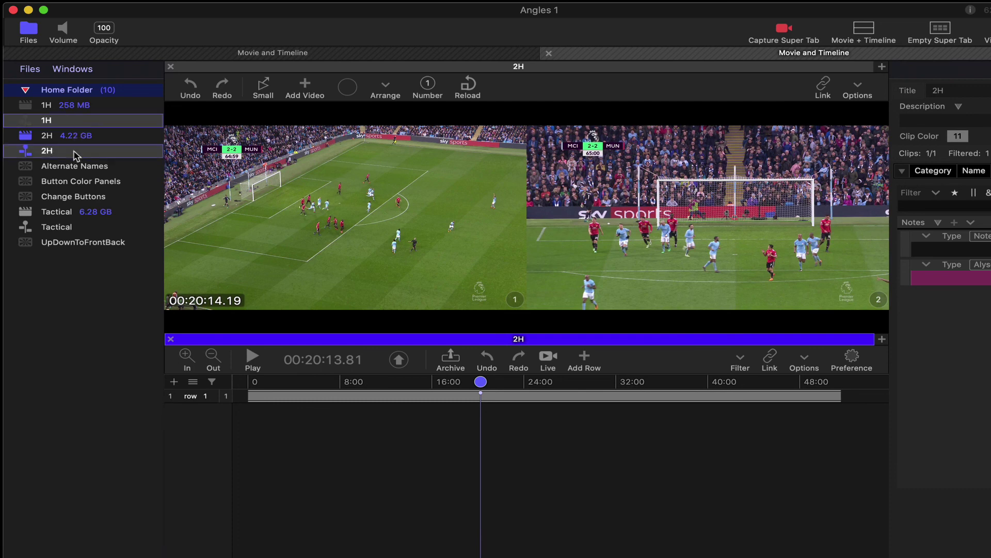
{"action": "right_click", "coordinate": [75, 153]}
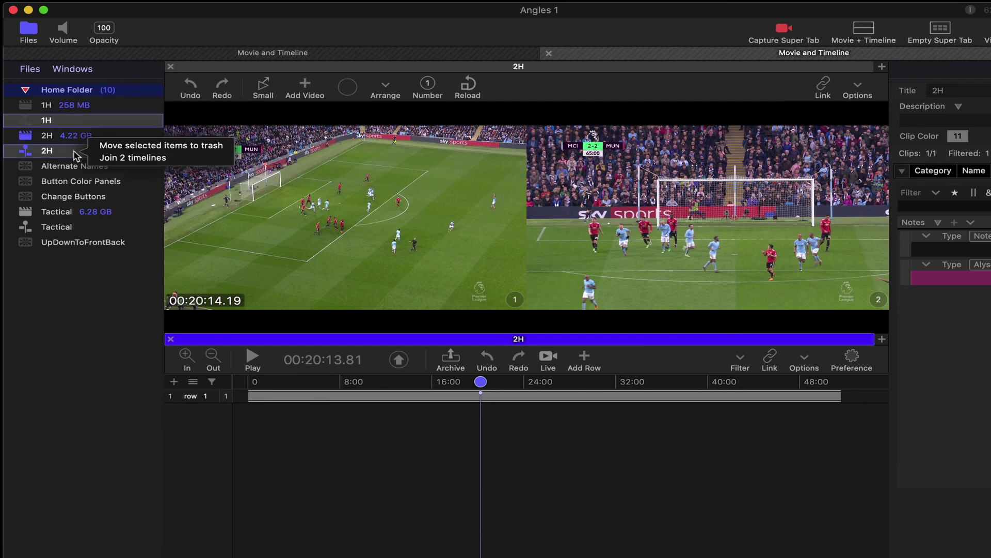
{"action": "left_click", "coordinate": [124, 158]}
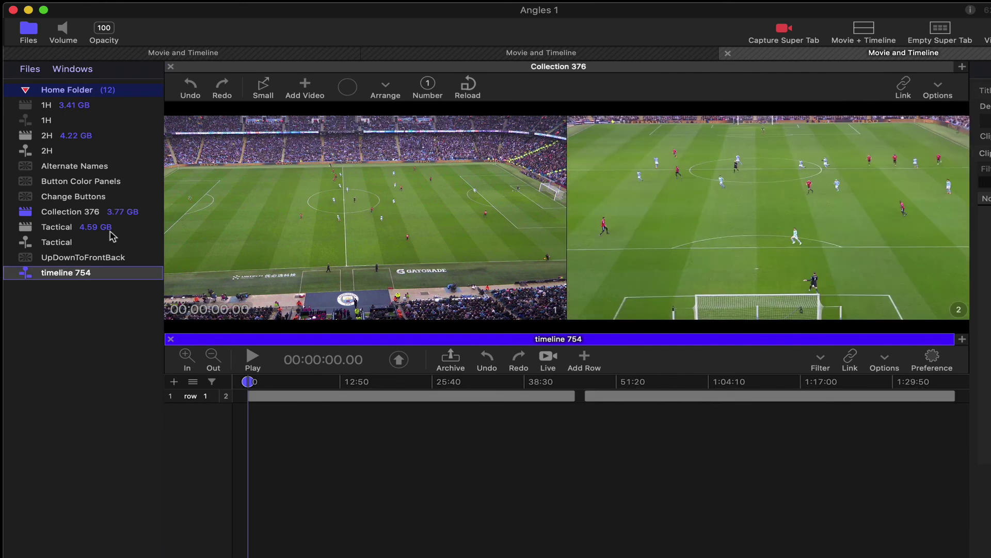
Step: Scrub the joined timeline to about 01:10:36 in the second-half clip to check that both angles match
{"action": "left_click_drag", "start_coordinate": [445, 383], "coordinate": [749, 387]}
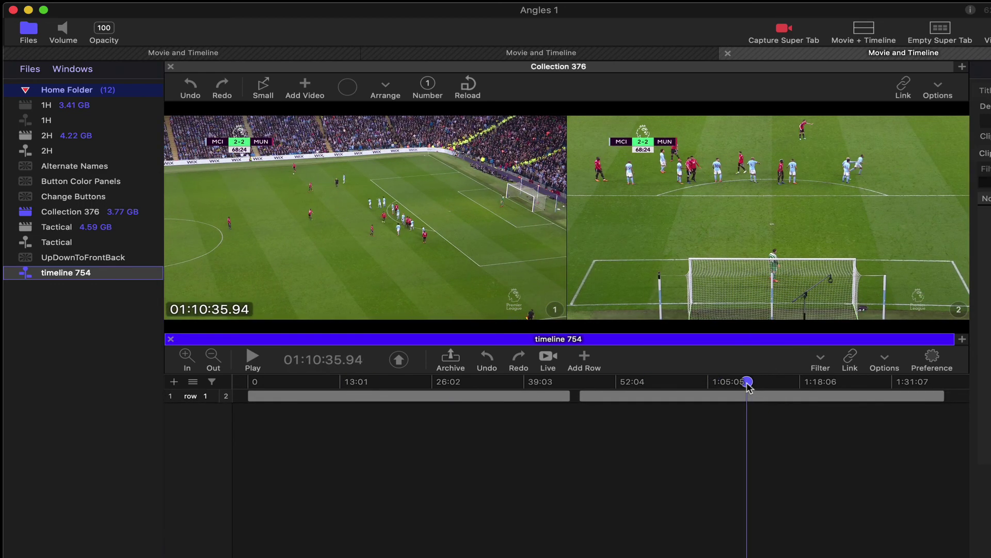